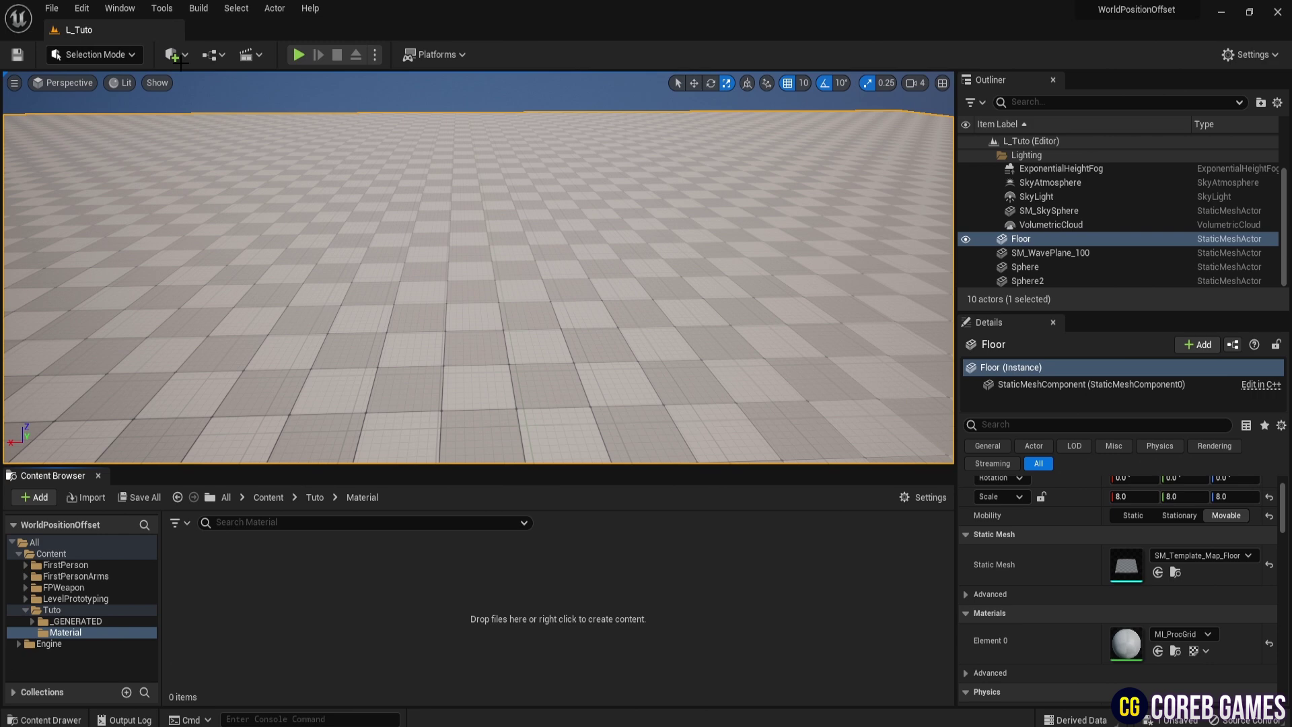
Create a 100 by 100 rectangle mesh with 100 width and depth subdivisions on the floor in Modeling mode, and return to Selection mode.
click(103, 51)
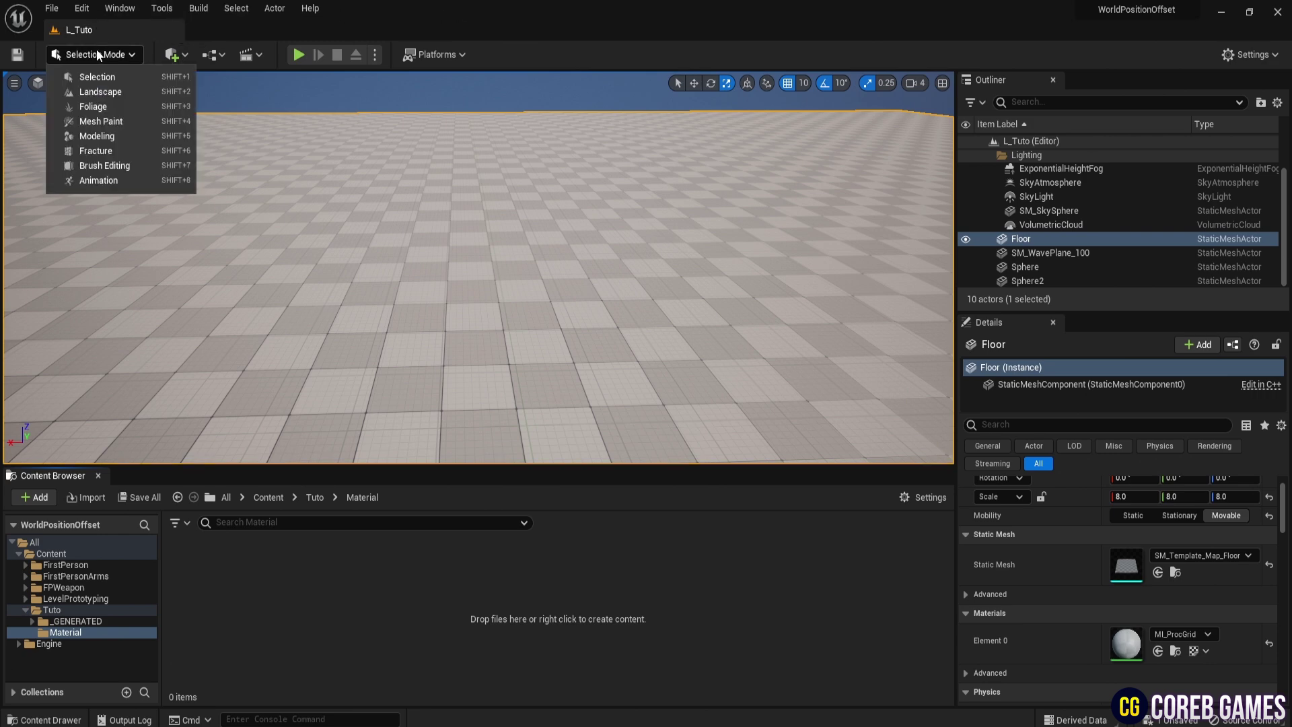
click(148, 136)
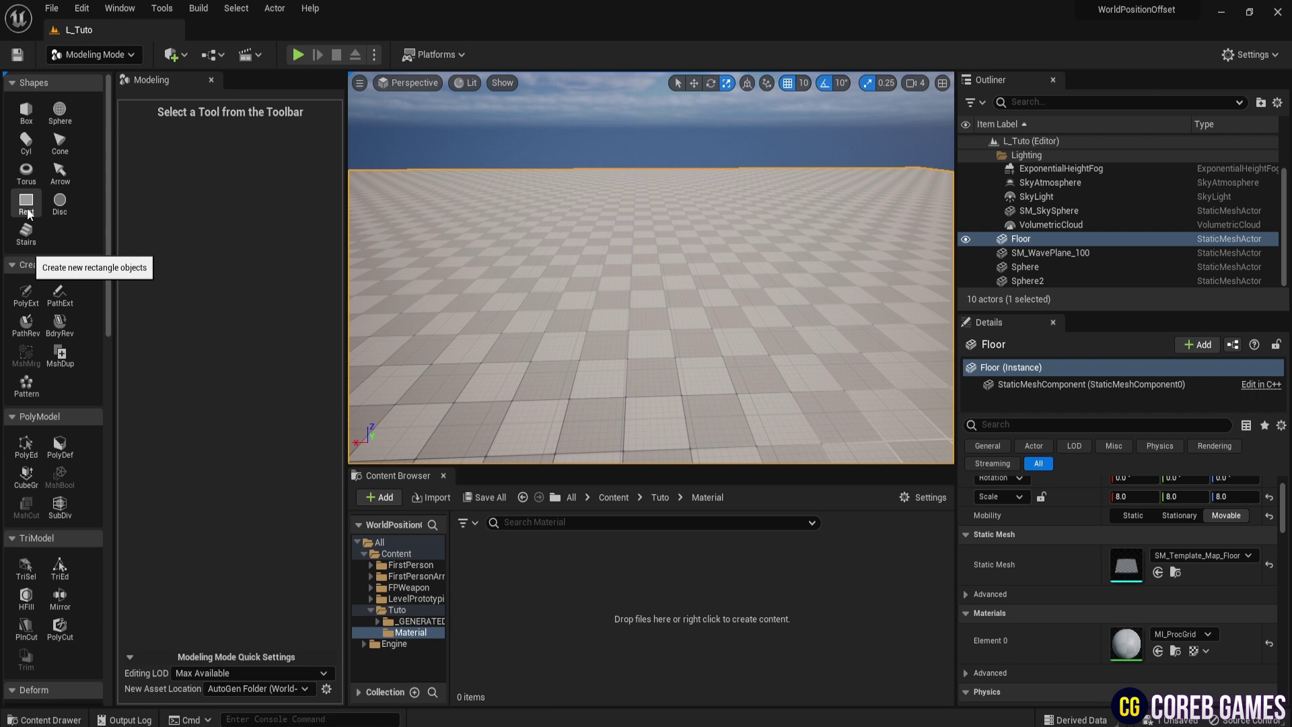
click(27, 206)
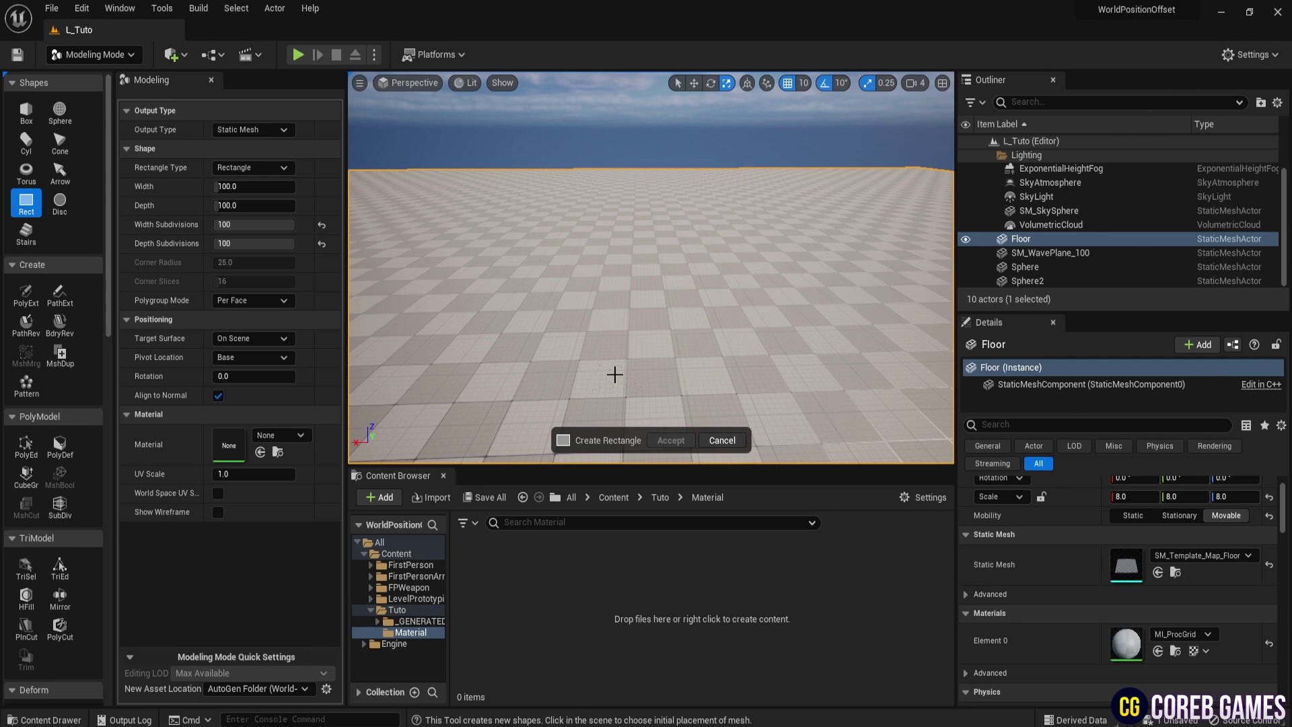
click(615, 375)
click(660, 441)
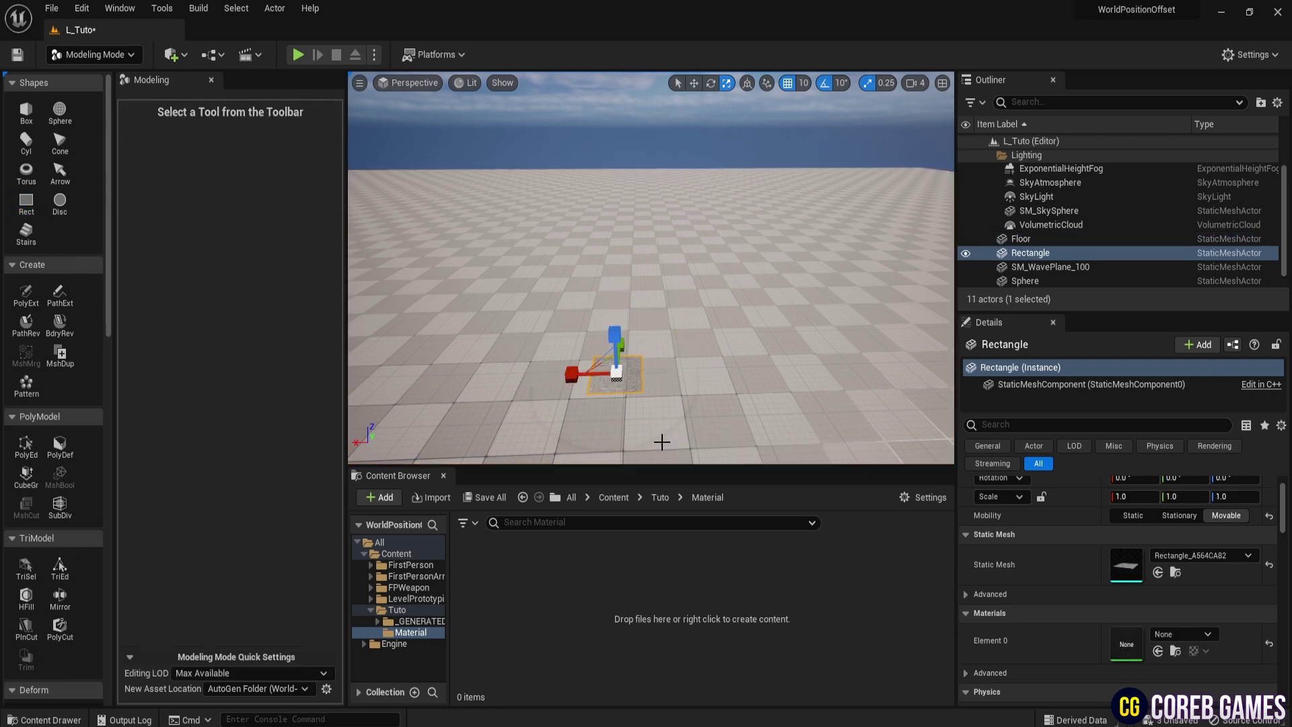
click(74, 62)
click(87, 78)
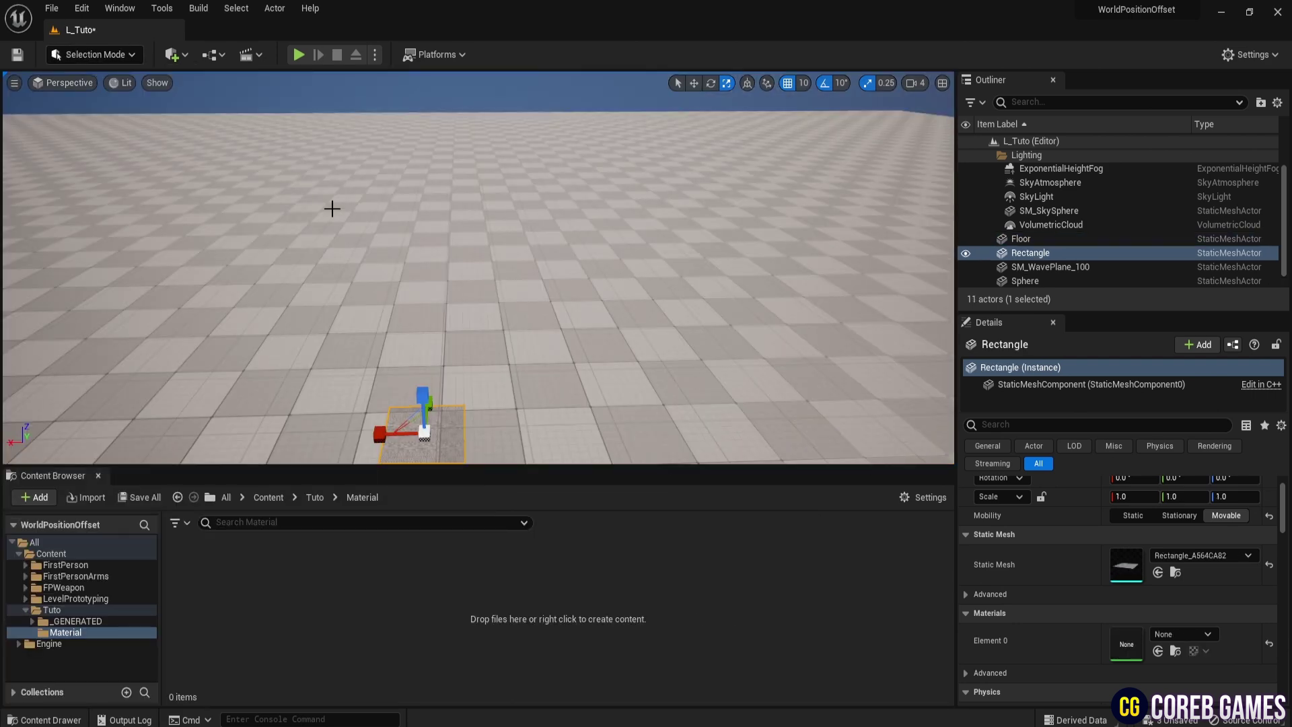
Move the rectangle upward so it floats above the floor.
right_drag(553, 218, 553, 218)
key(w)
scroll(553, 219, down, 5)
key(w)
drag(519, 267, 528, 185)
right_drag(528, 185, 528, 185)
Scale the rectangle uniformly to 2.25 and save the level.
key(e)
key(r)
drag(486, 189, 602, 246)
mouse_move(602, 246)
right_down()
mouse_move(609, 229)
mouse_move(595, 235)
mouse_move(606, 236)
right_up()
key(s)
key(ctrl+s)
Create a material named M_Wave in the Material folder.
right_click(256, 585)
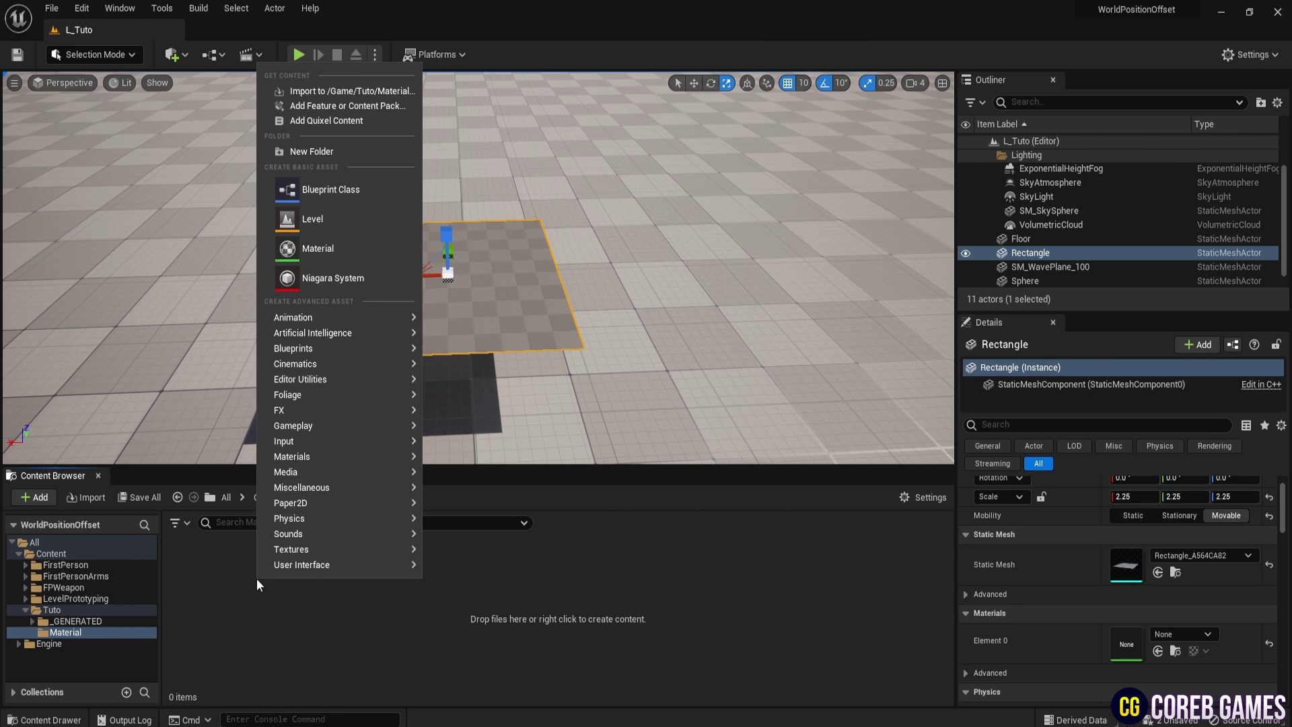
click(328, 244)
text(M_Wav)
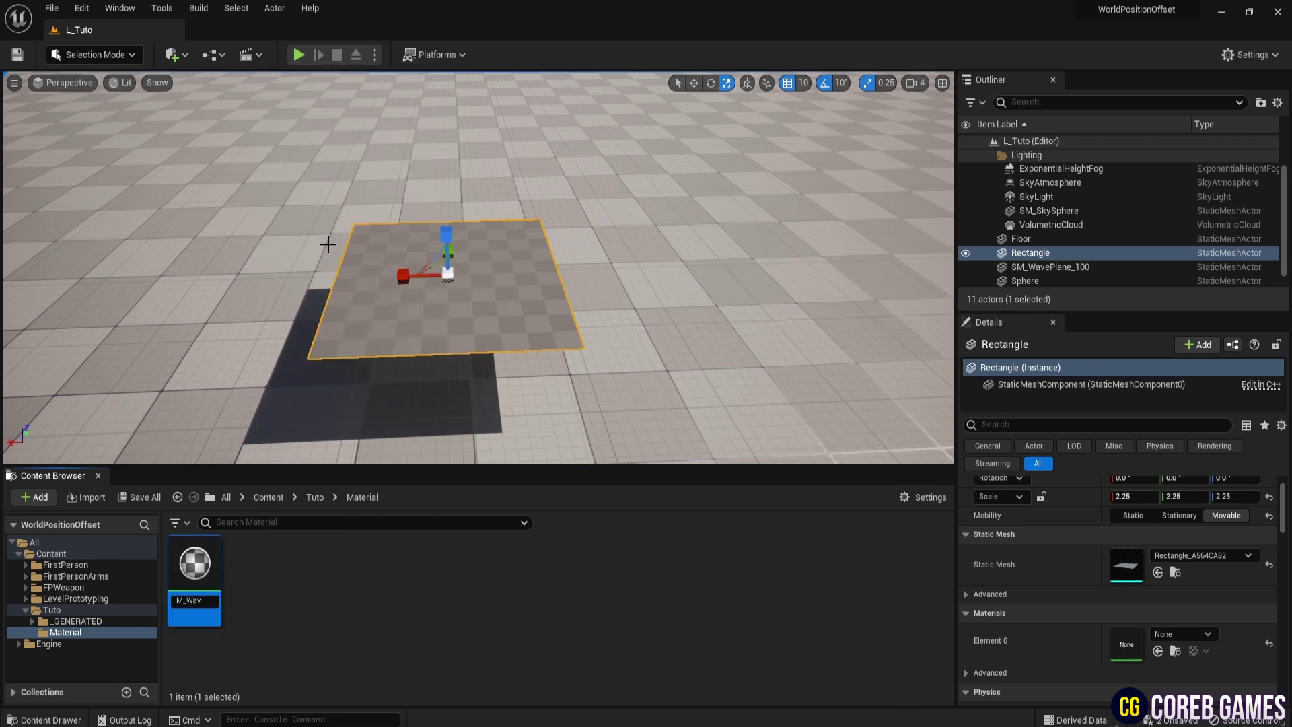
text(e)
key(Return)
click(317, 608)
Create a material instance of M_Wave named MI_Wave and assign it to the rectangle's Element 0 material slot.
click(197, 572)
right_click(202, 572)
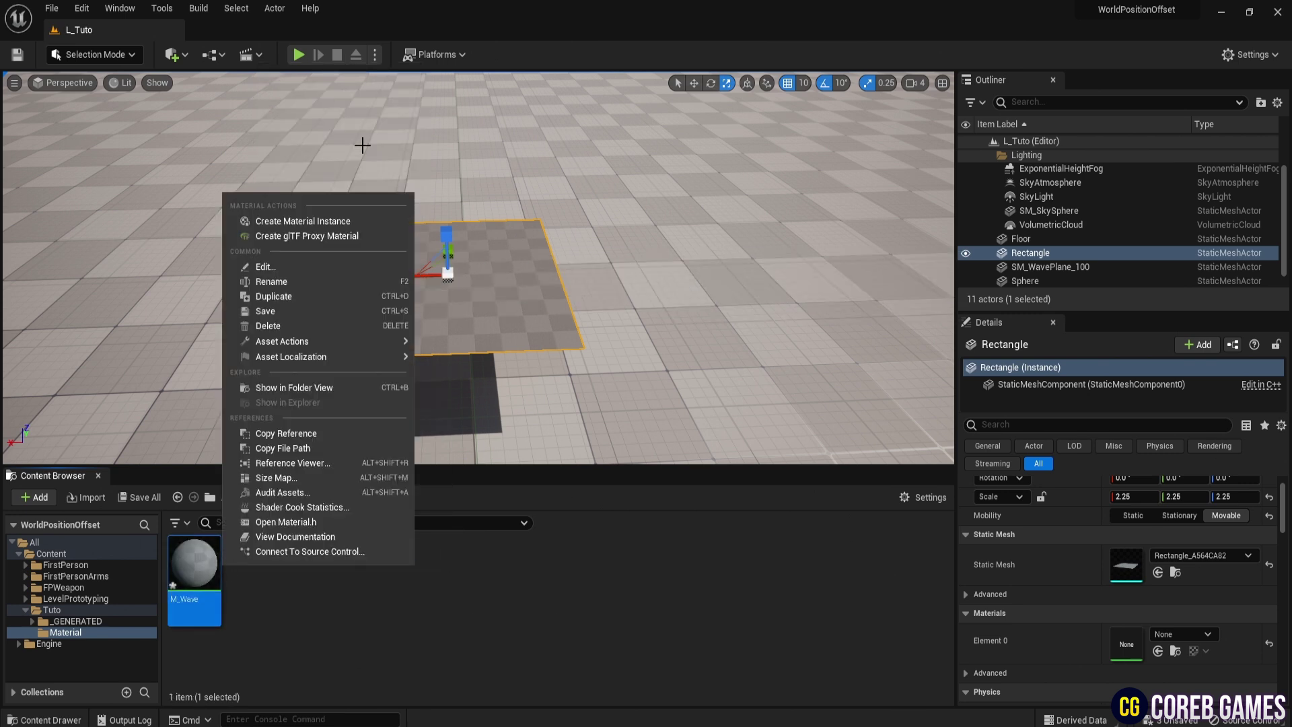
click(355, 218)
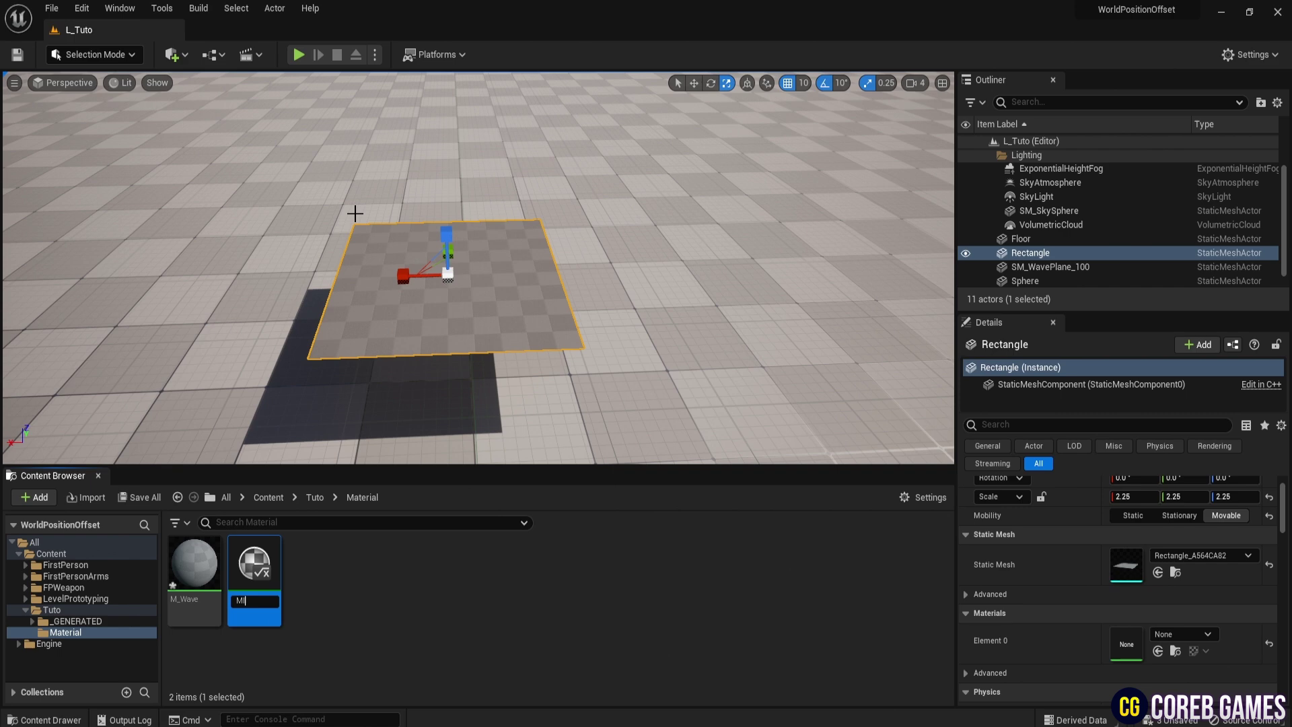
text(MI_Wave)
key(Return)
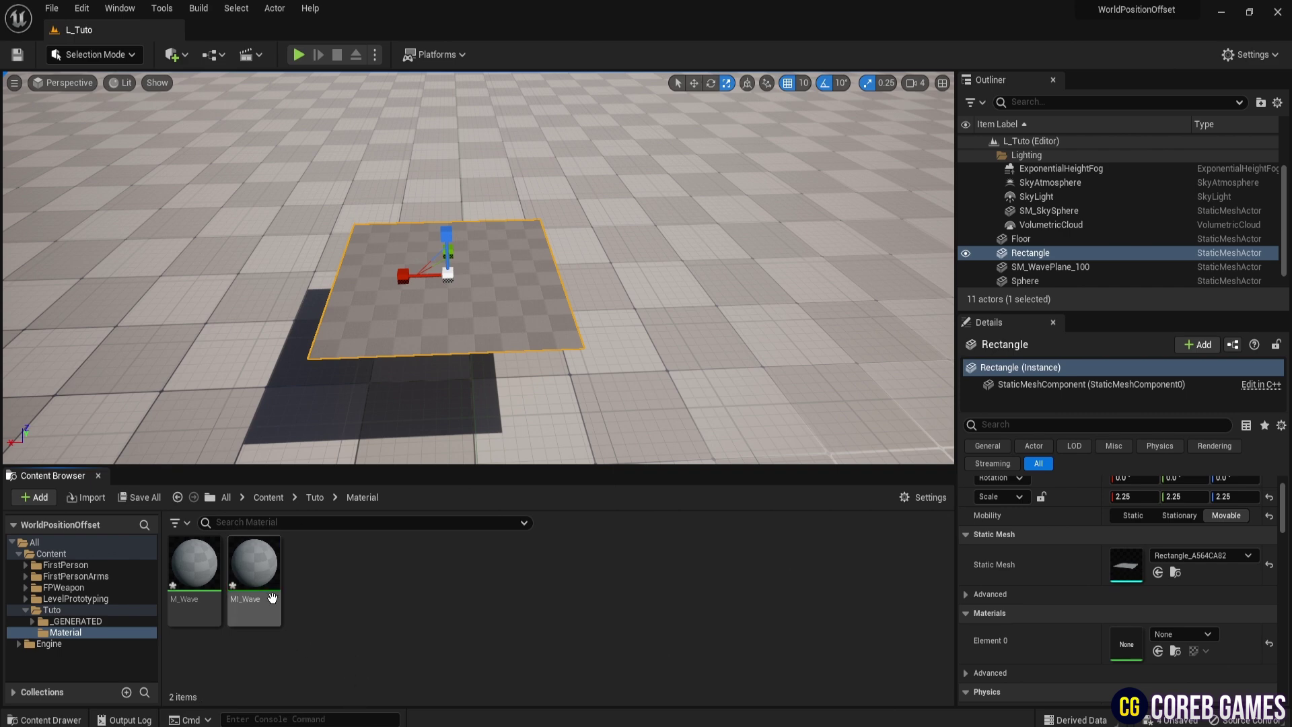
drag(254, 569, 1145, 643)
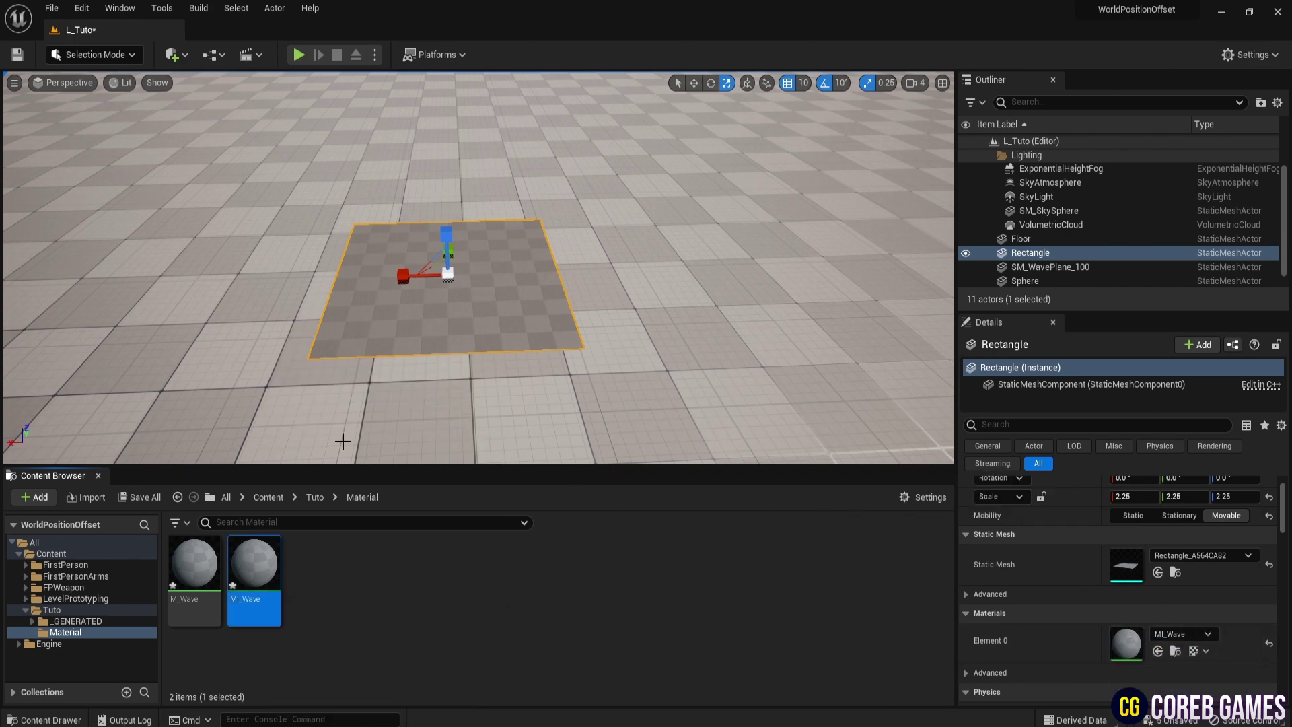
Open the M_Wave material for editing and add a Pi node to its graph.
double_click(194, 565)
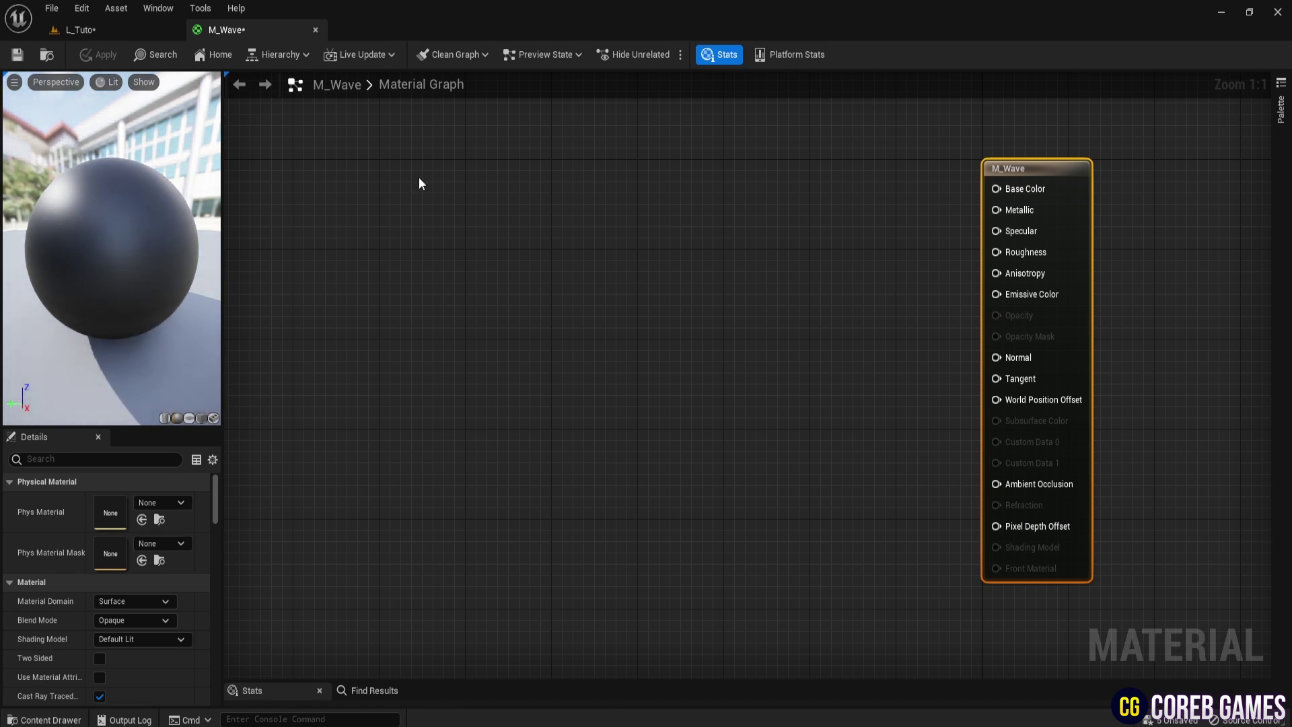
click(410, 235)
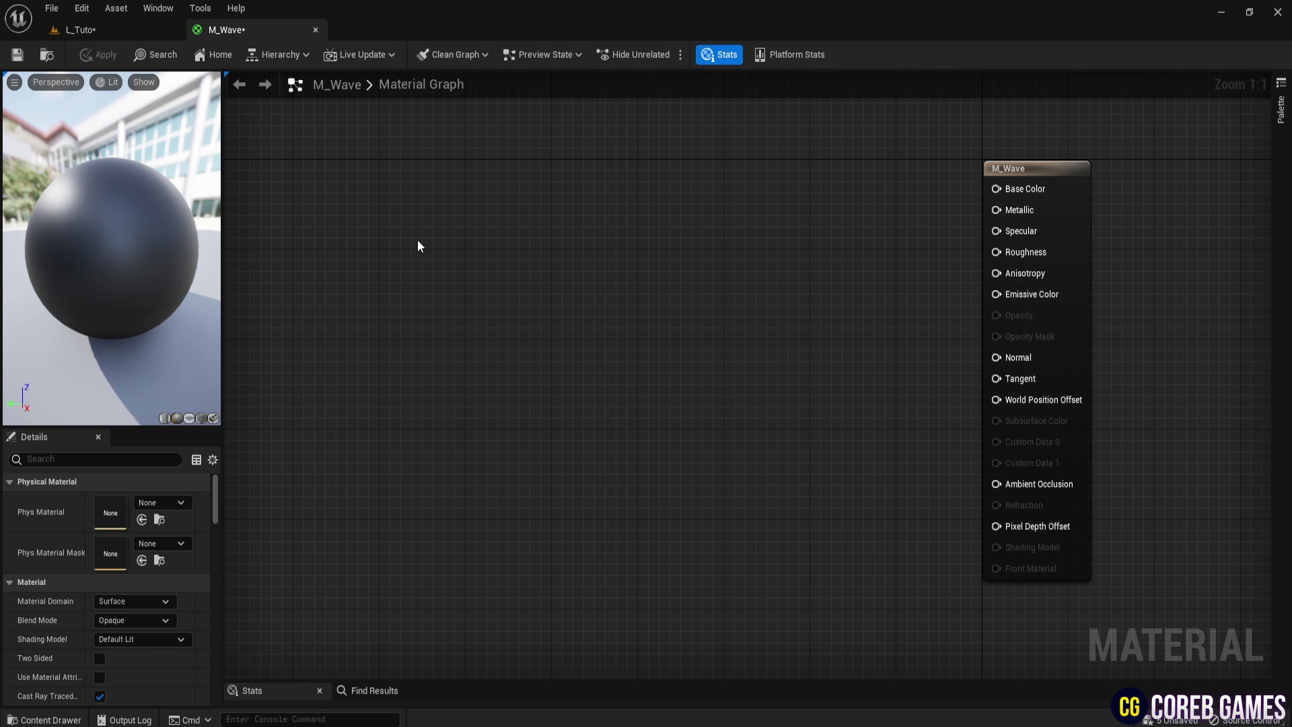
right_click(417, 241)
text(Pi)
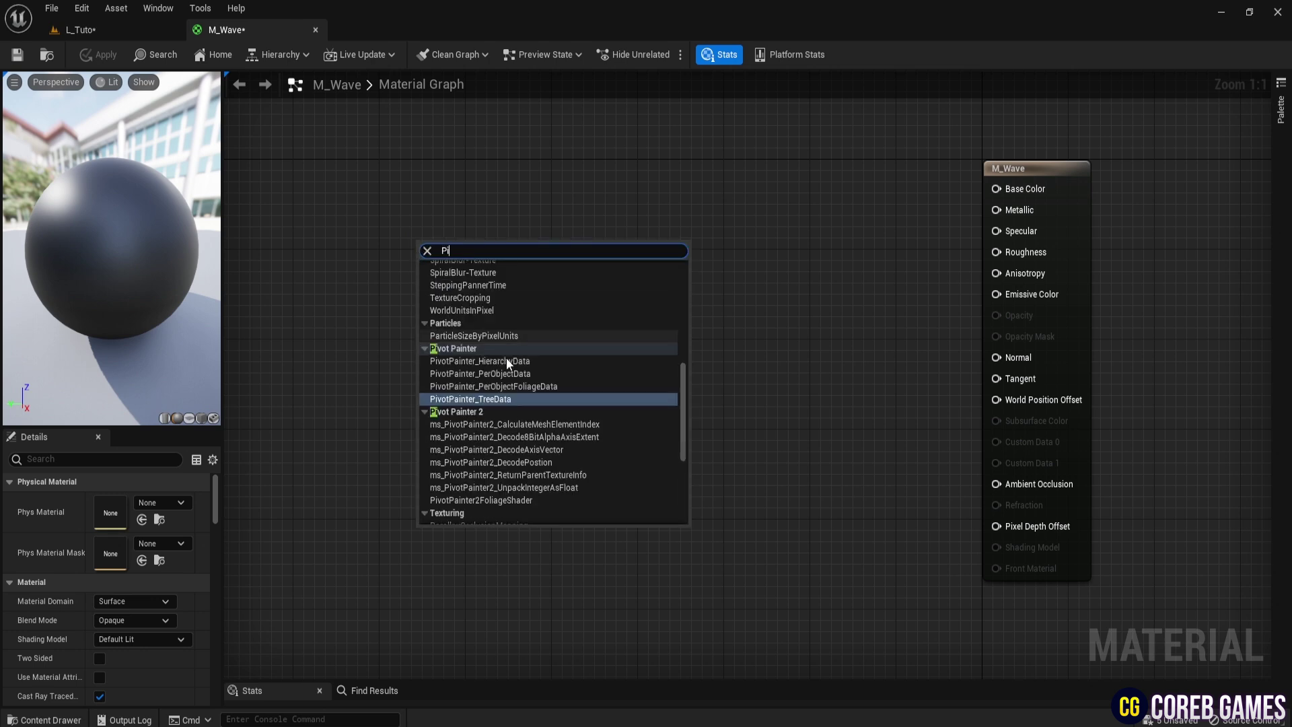
scroll(519, 402, up, 2)
click(432, 306)
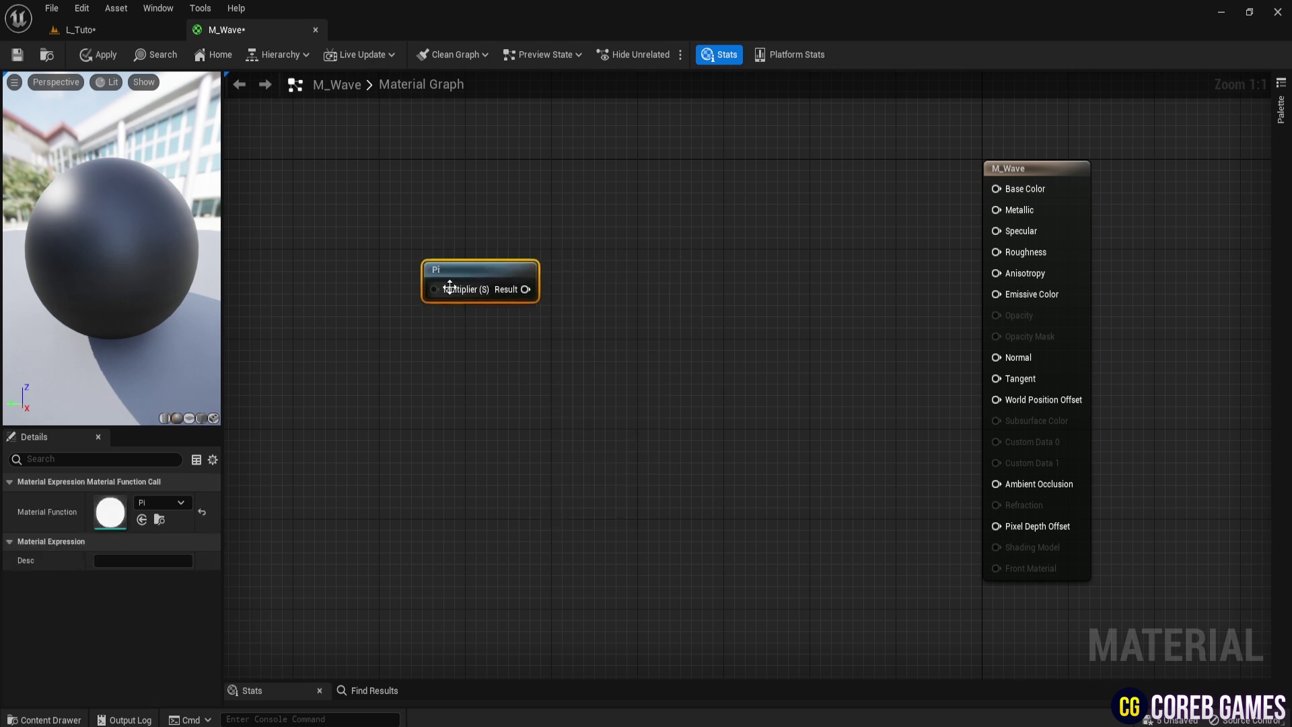
right_drag(436, 390, 588, 472)
click(588, 472)
click(606, 357)
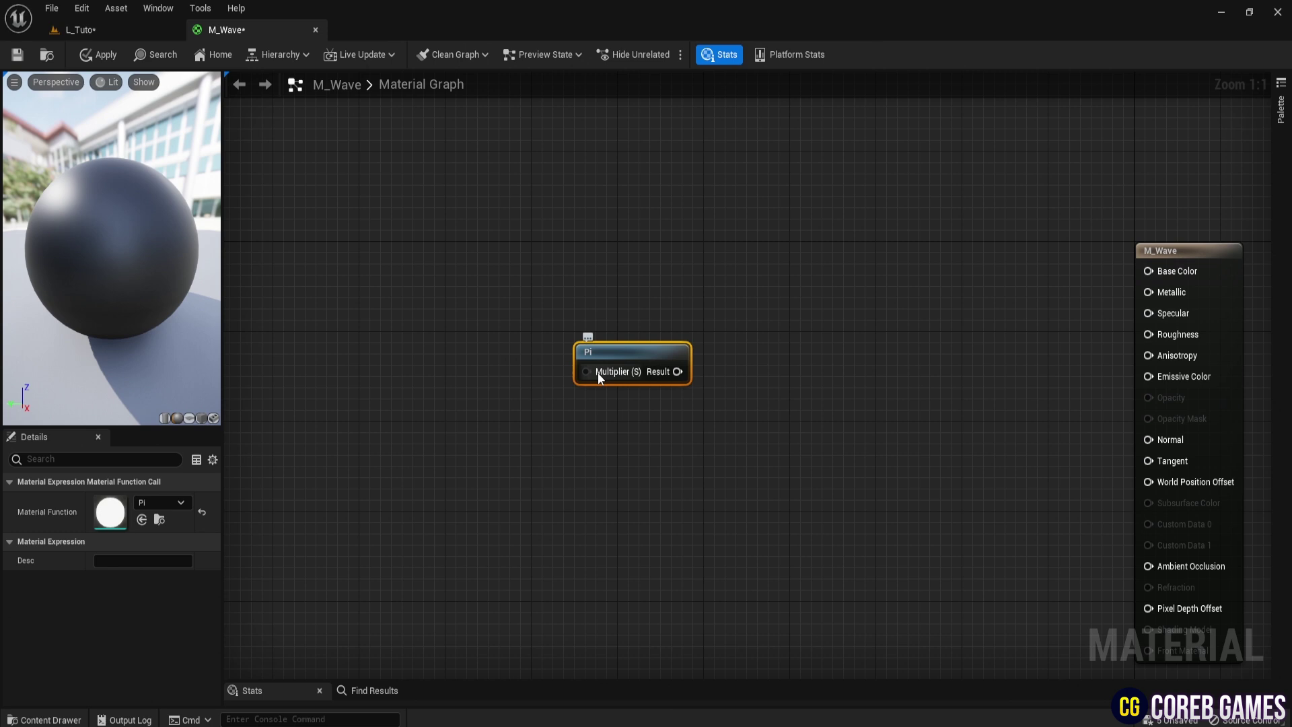
Add a Constant node with value 2 feeding the Pi node's Multiplier input.
drag(586, 372, 503, 354)
text(const)
key(Return)
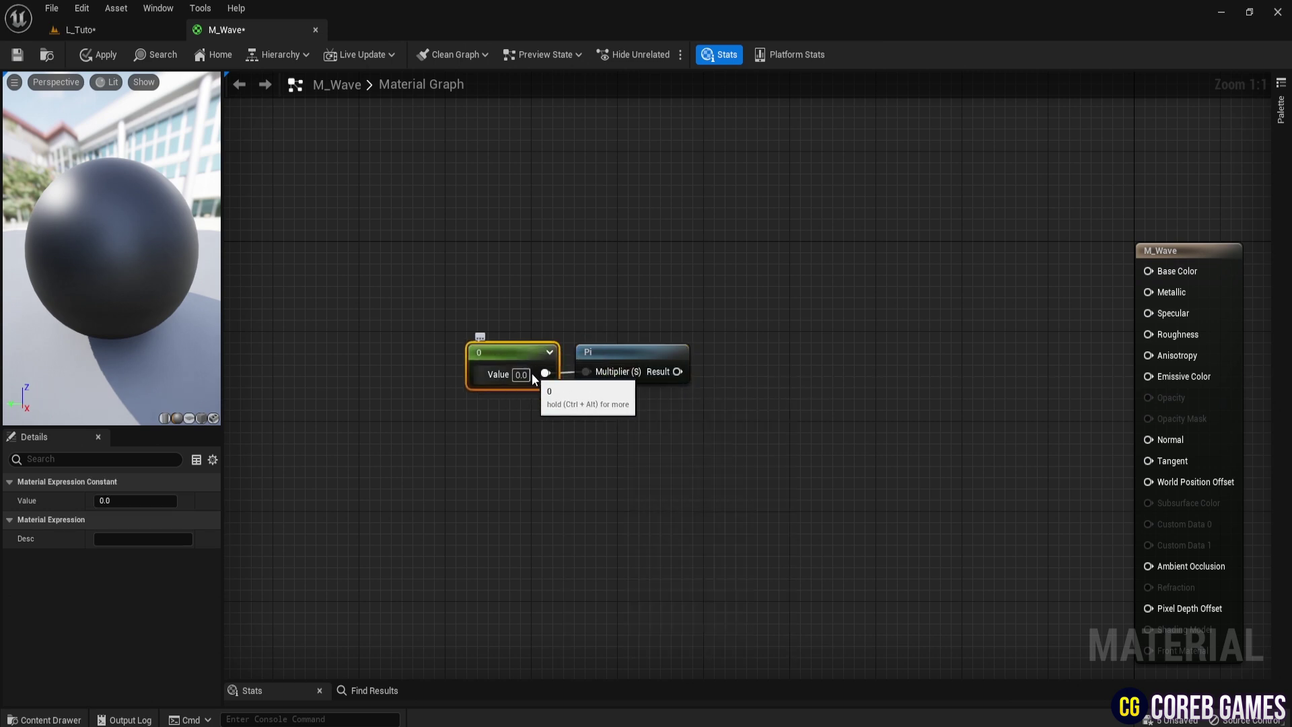
click(524, 375)
text(2)
click(605, 397)
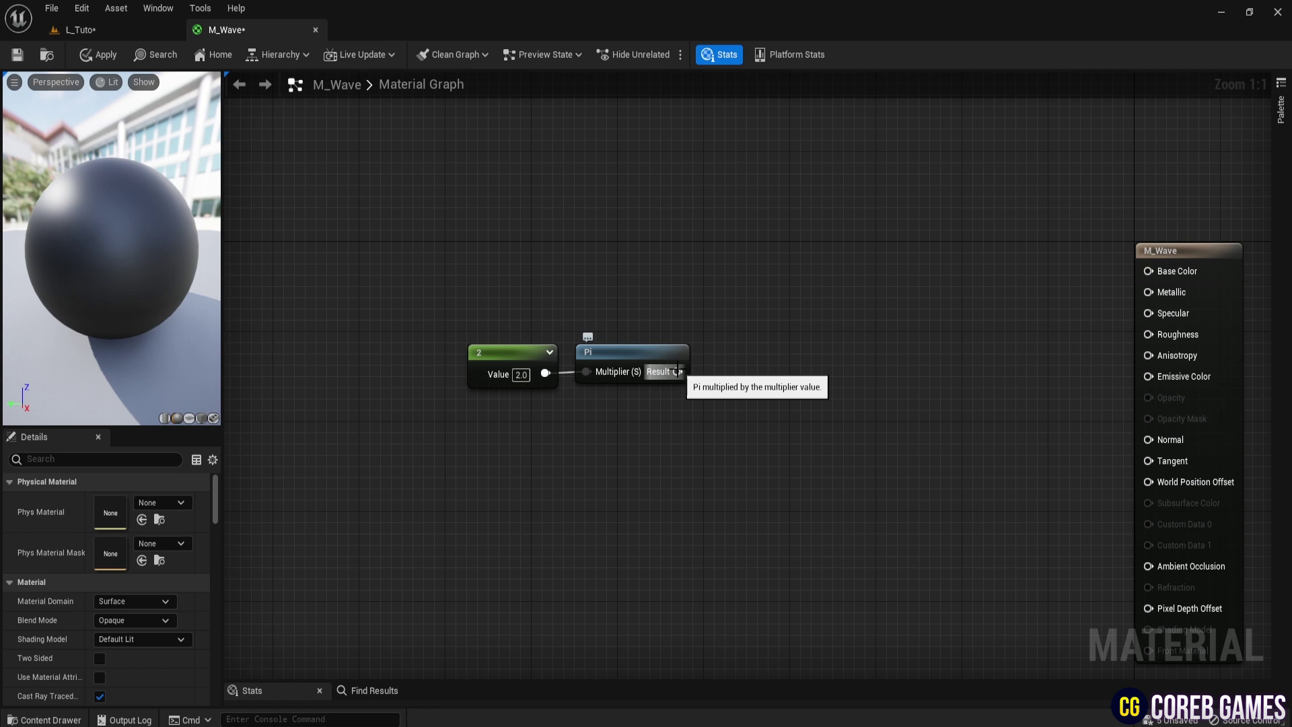
Add a Divide node that takes the Pi result as its A input.
drag(678, 371, 707, 418)
text(divide)
key(Return)
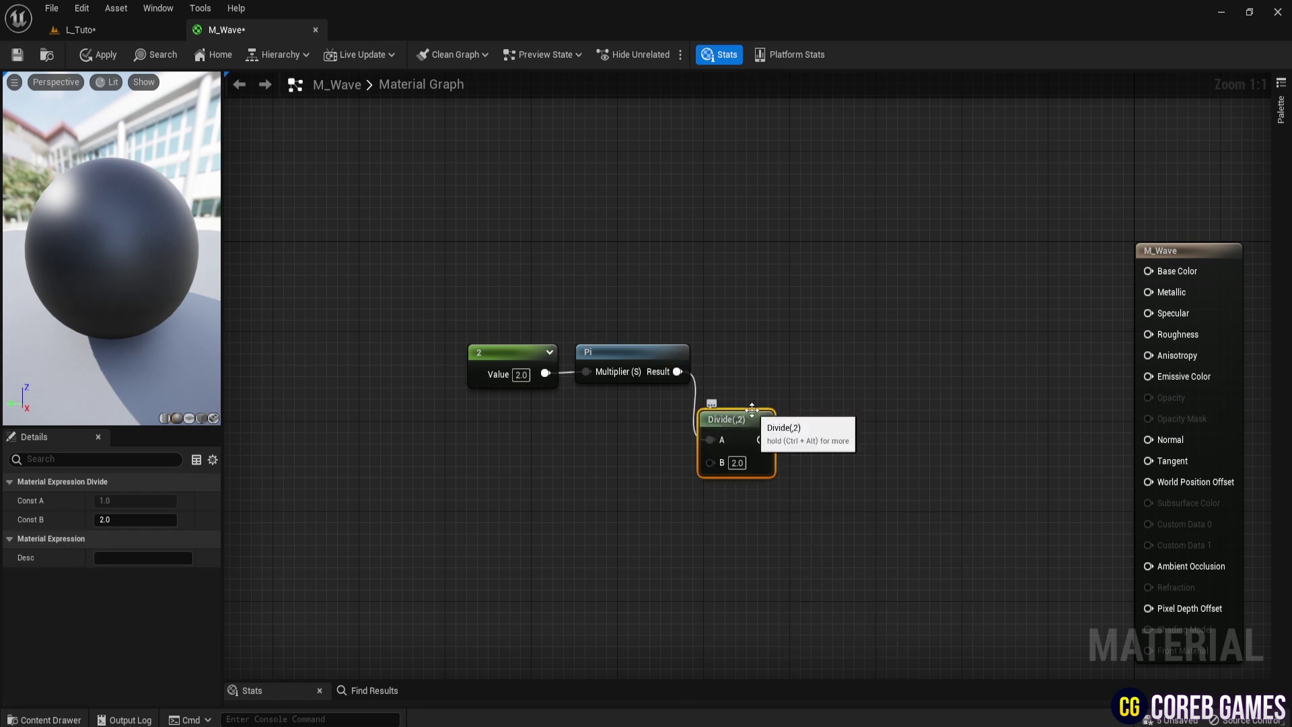
click(619, 438)
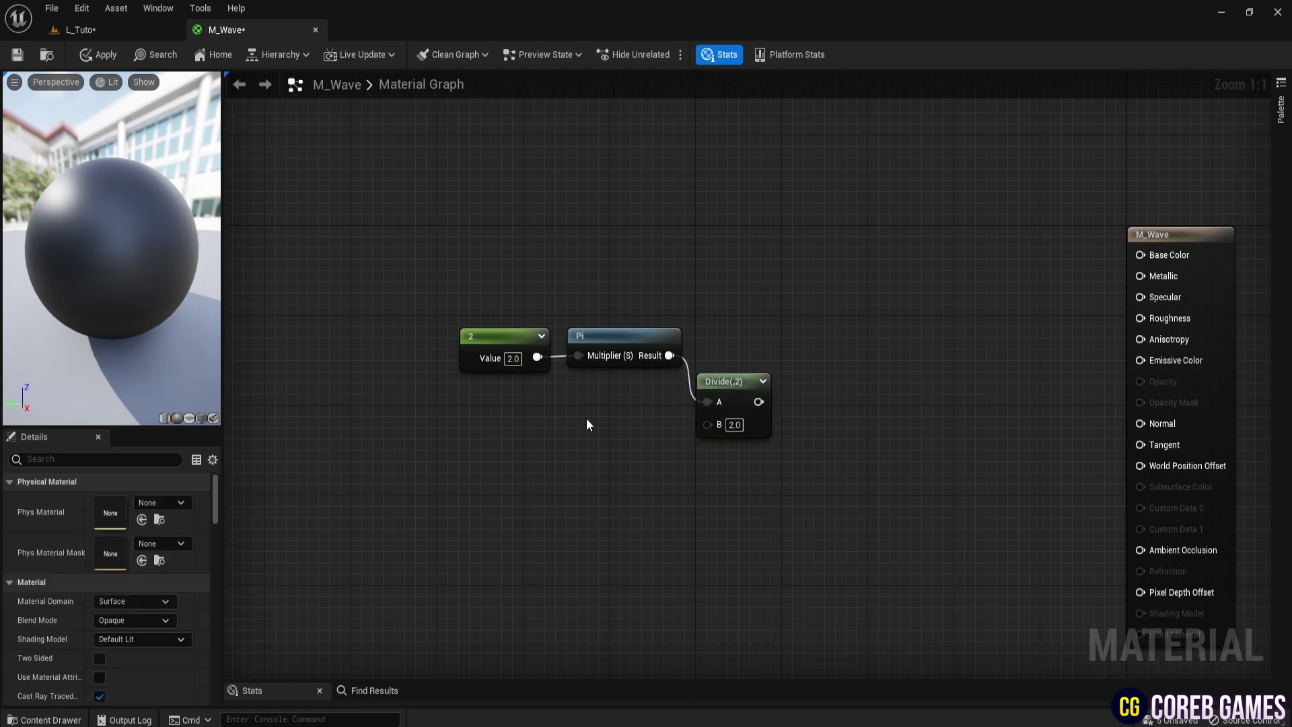
Promote the Divide node's B input to a parameter named WaveLength with a default value of 256.
right_click(717, 425)
click(773, 512)
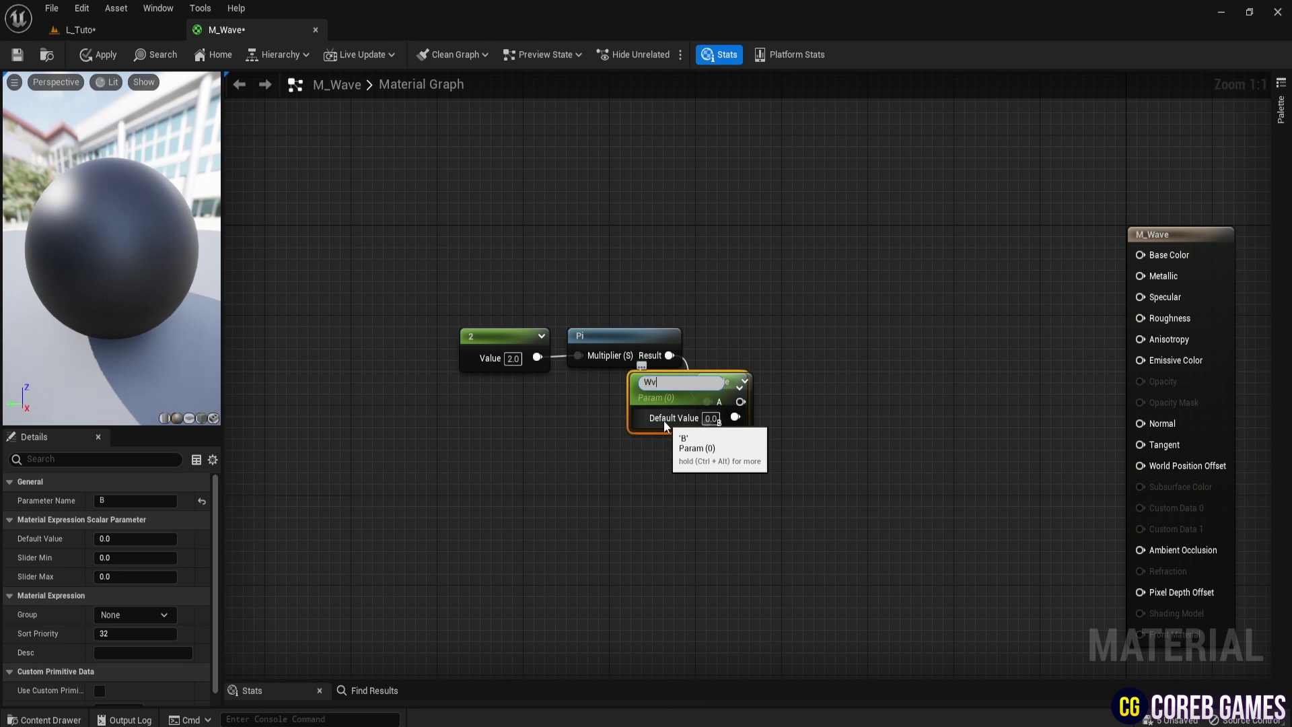
text(WaveLength)
key(Return)
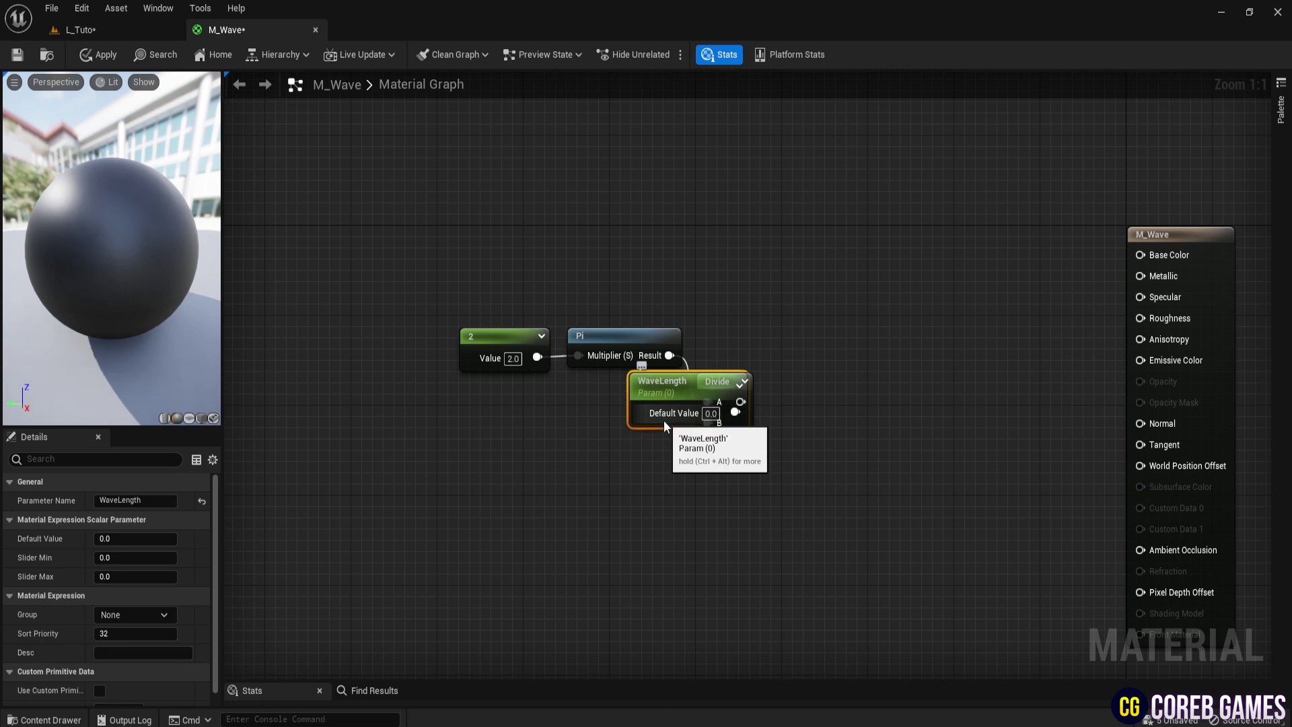
drag(663, 420, 591, 431)
click(635, 423)
text(256)
key(Return)
Move the constant, Pi, WaveLength and Divide nodes together farther away from the M_Wave output node.
drag(772, 483, 364, 311)
drag(592, 337, 452, 292)
click(557, 485)
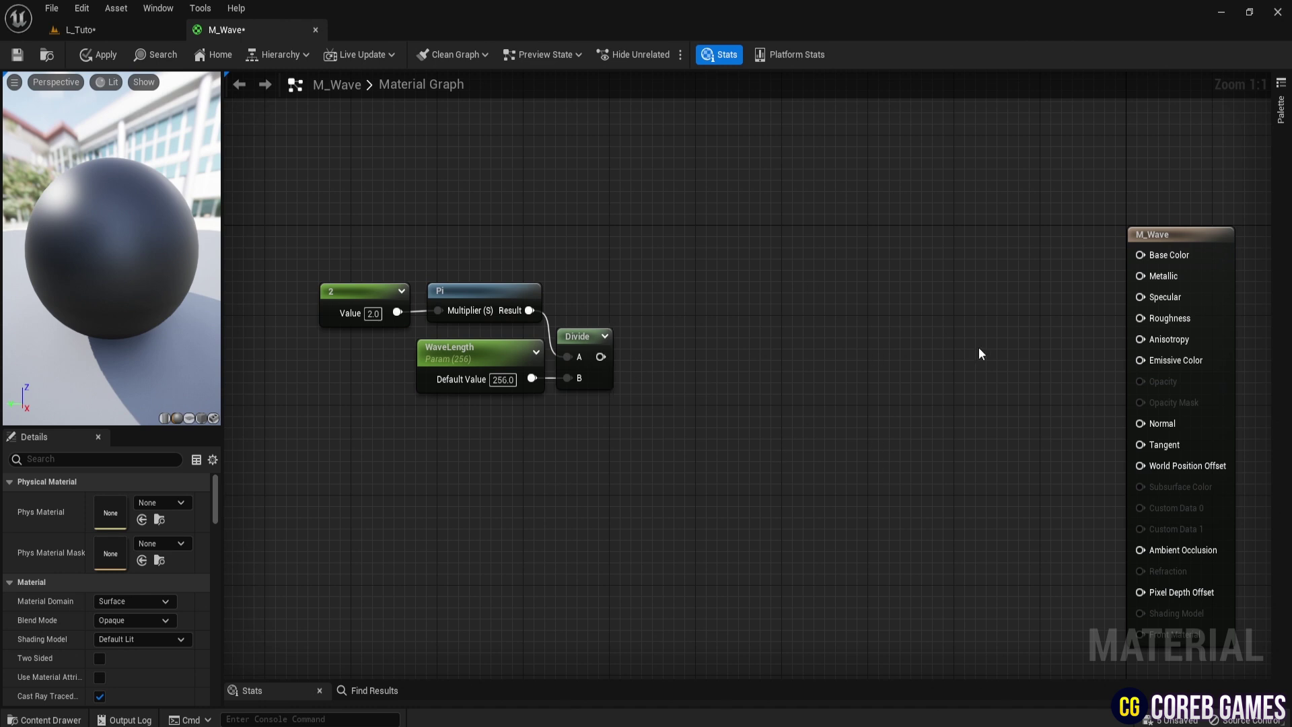
Connect the Divide output to a new Sine node and feed the Sine result into a new Multiply node.
drag(601, 356, 673, 359)
text(sine)
key(Return)
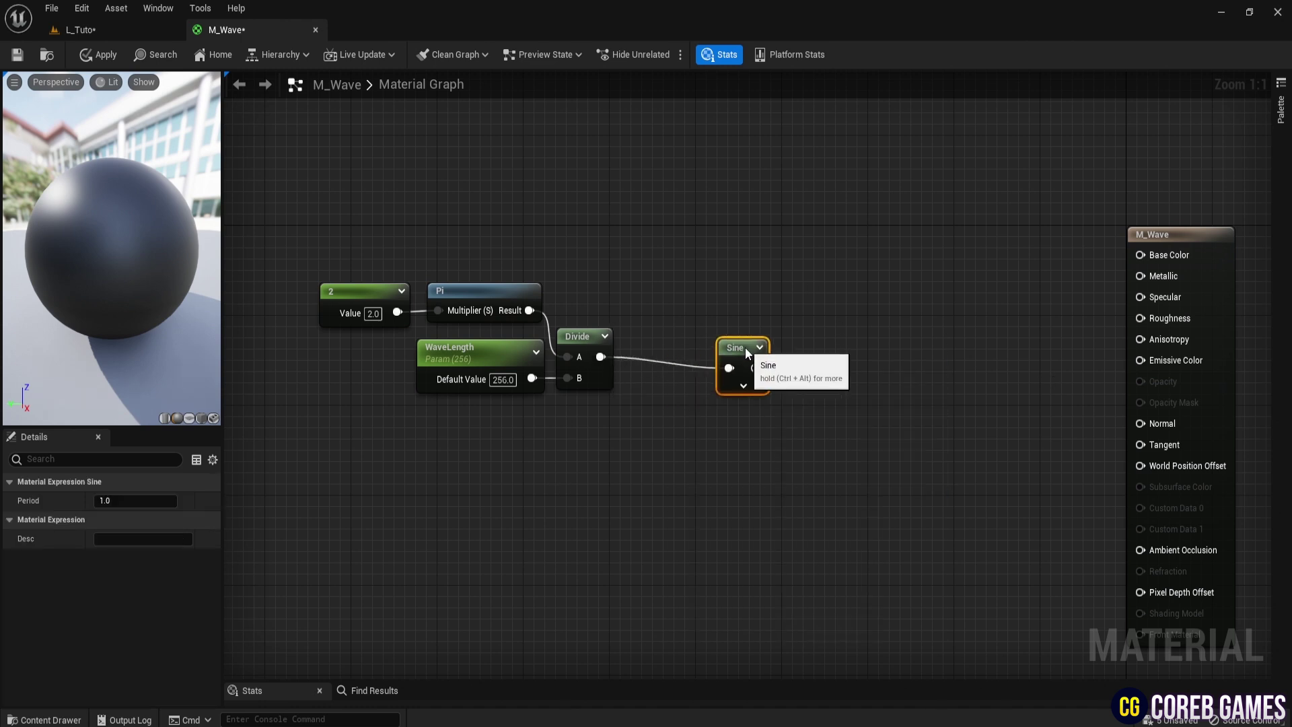
drag(756, 357, 850, 364)
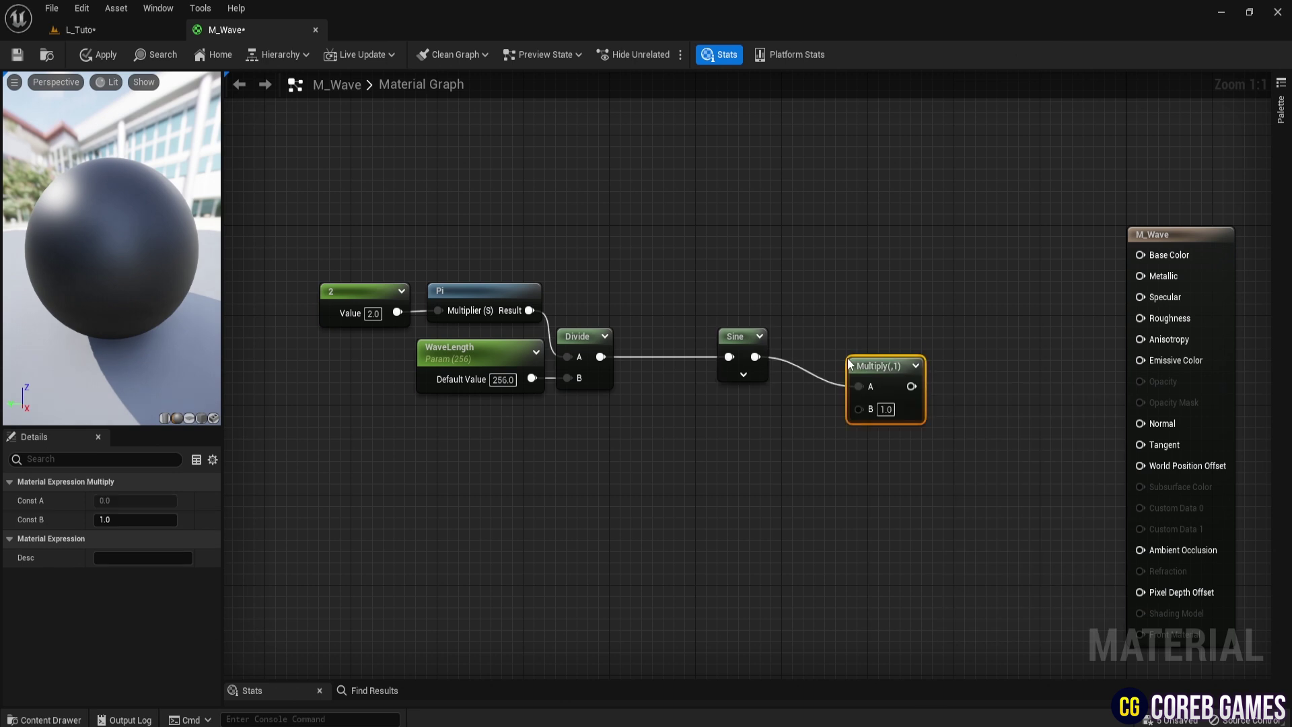
drag(875, 367, 917, 382)
Promote the Multiply node's B input to a parameter named Amplitude with a default value of 30.
right_click(924, 424)
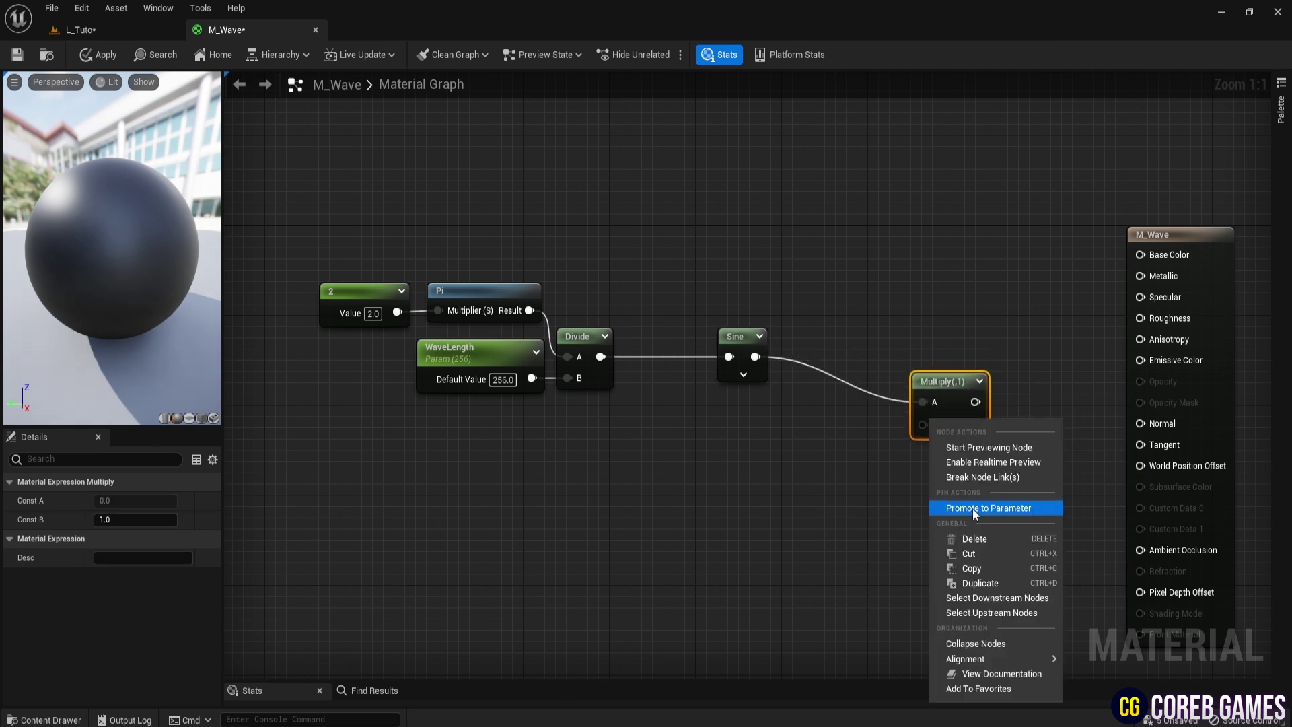
click(974, 508)
text(Ampli)
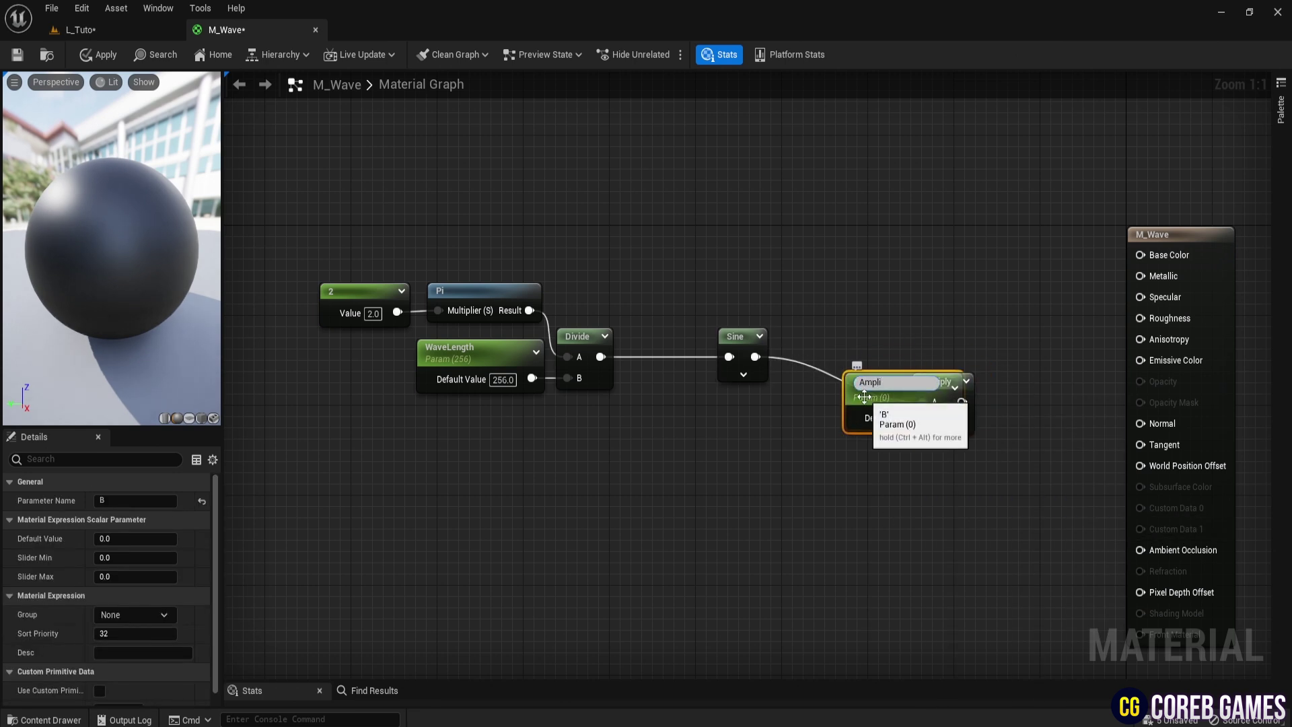
text(tude)
key(Return)
drag(870, 385, 843, 449)
text(30)
key(Return)
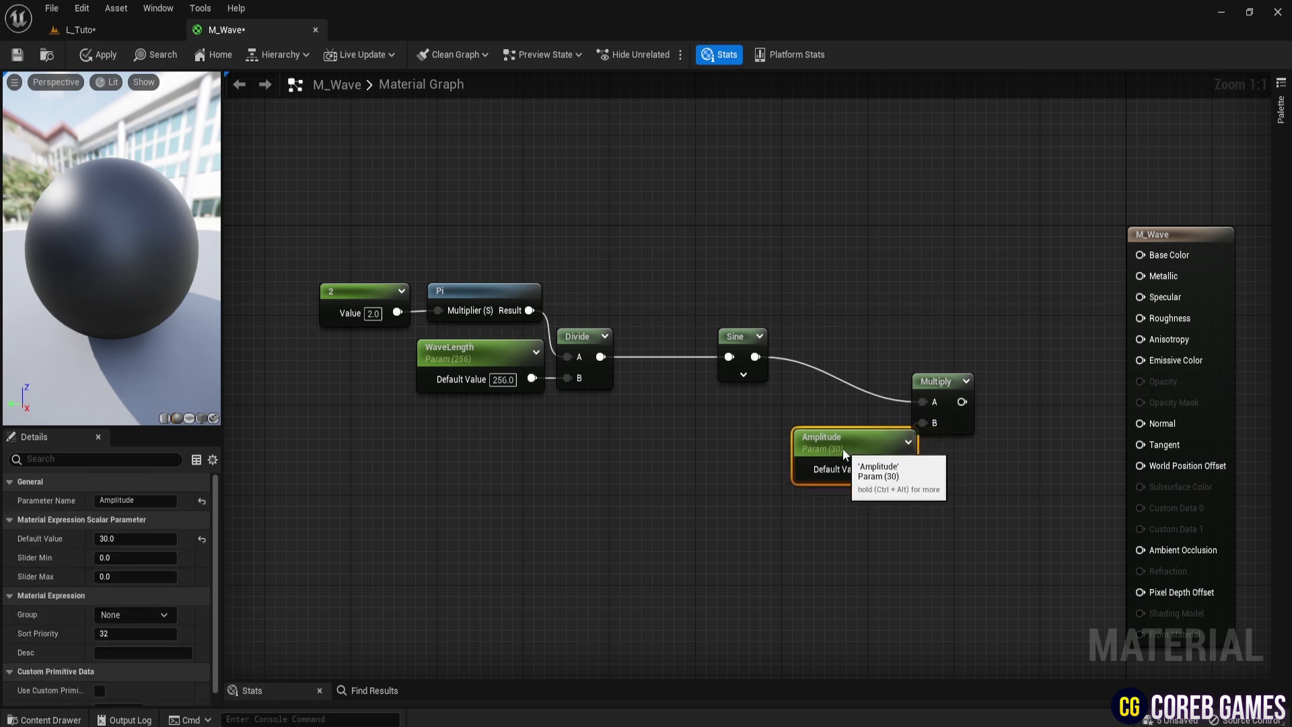
Spread out the graph by moving the wavelength node group and the Sine node farther from the Amplitude Multiply node.
right_drag(679, 444, 679, 388)
click(679, 388)
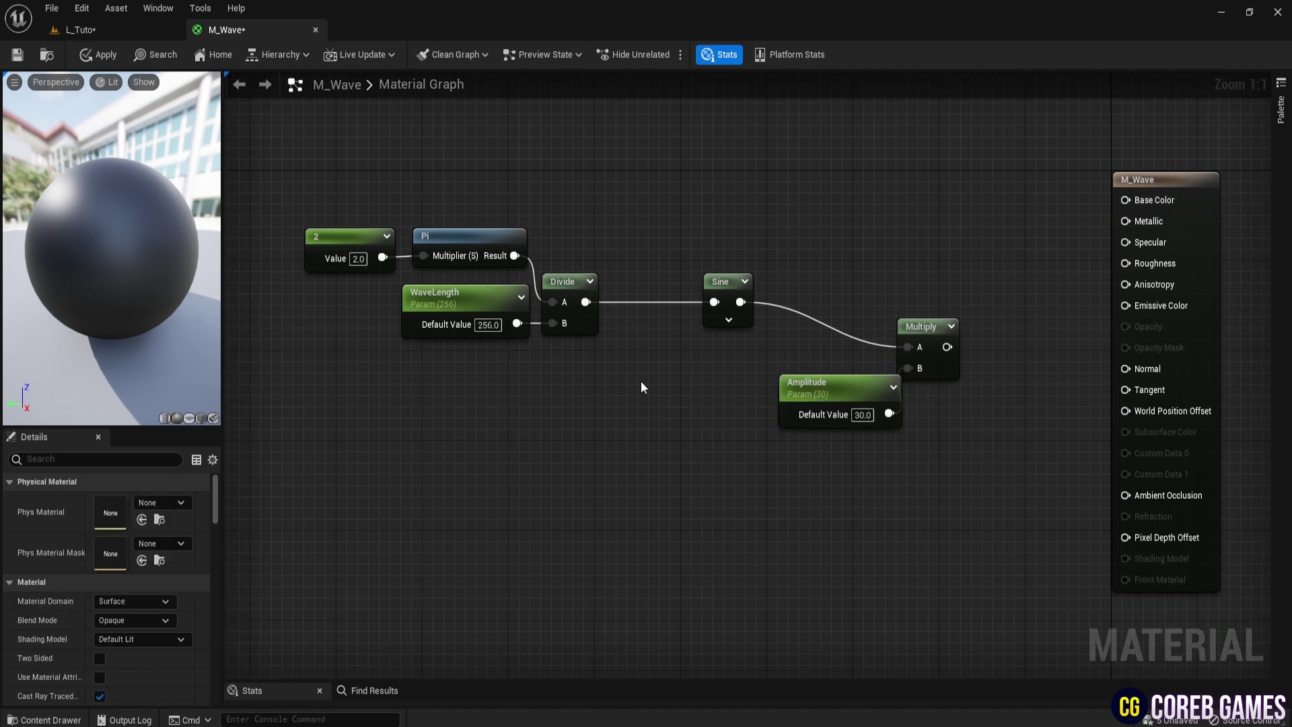
right_drag(580, 388, 693, 439)
drag(741, 438, 409, 249)
drag(677, 338, 483, 344)
drag(850, 363, 720, 364)
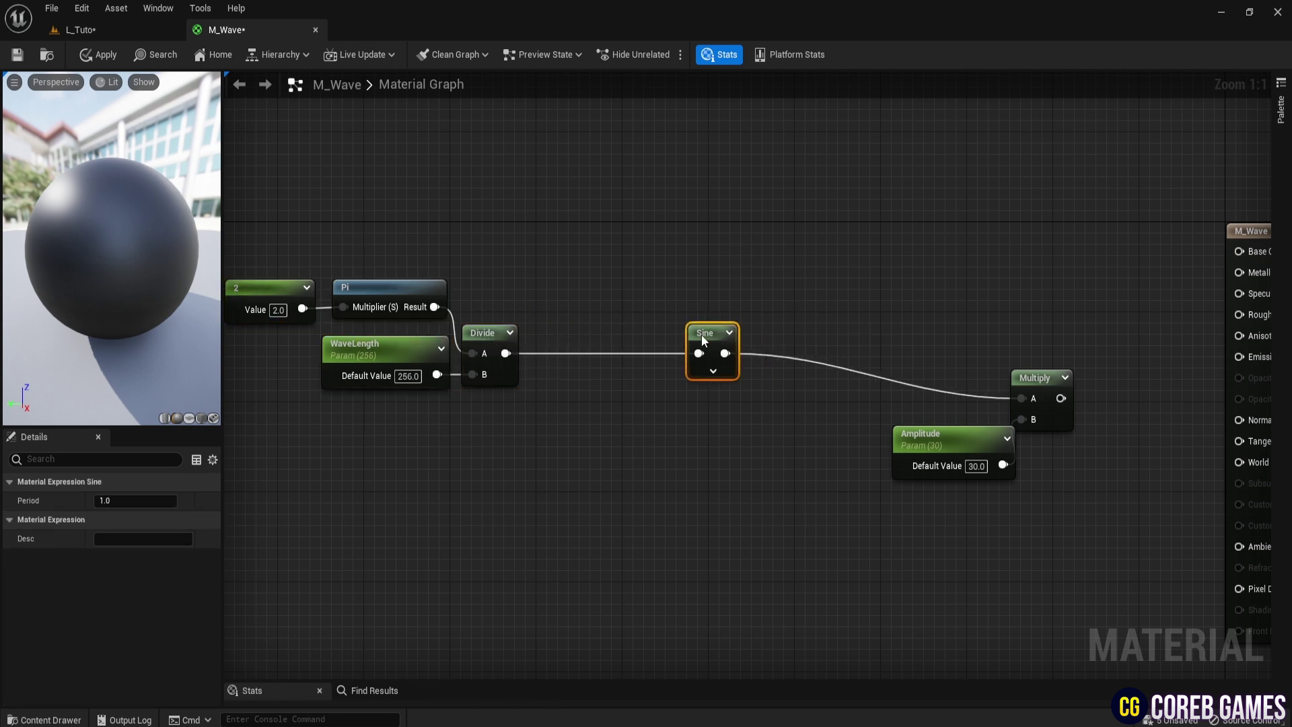
right_drag(857, 496, 727, 477)
click(727, 476)
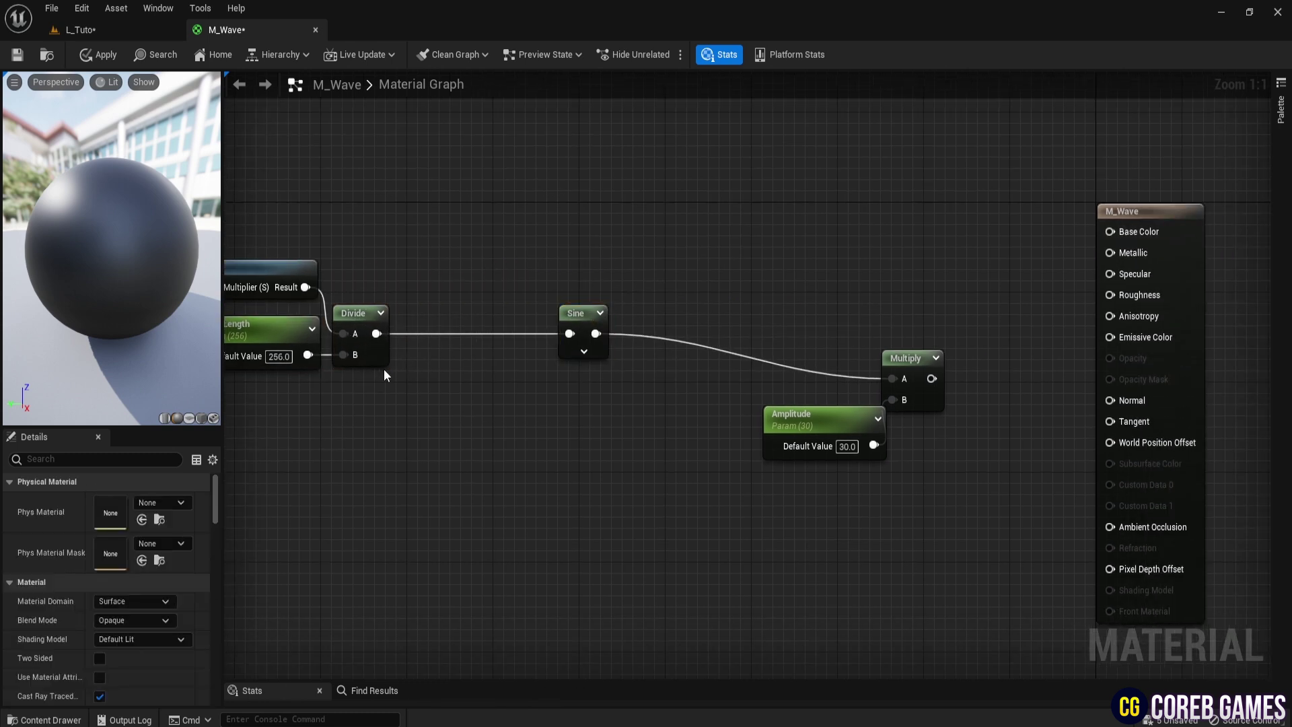
Insert a Multiply node between the Divide output and the Sine input.
right_drag(407, 413, 593, 393)
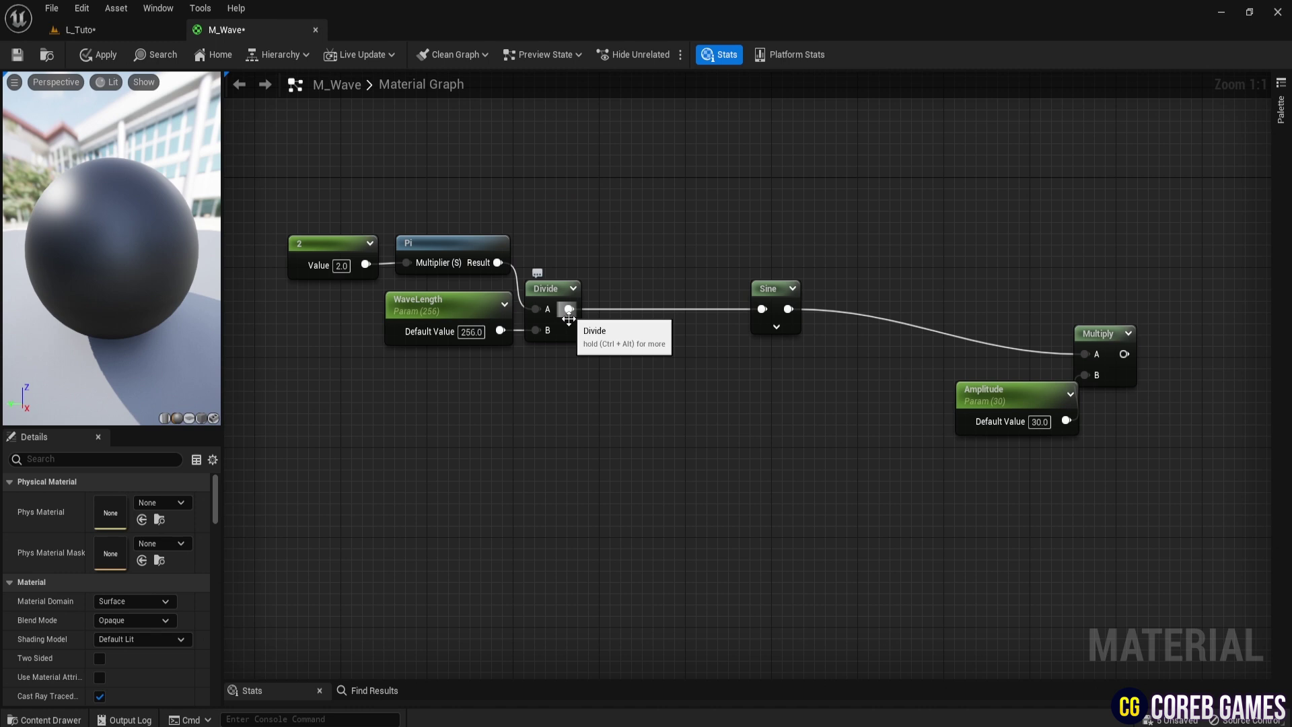
drag(568, 319, 762, 310)
text(*)
key(Return)
right_drag(393, 463, 467, 462)
click(466, 463)
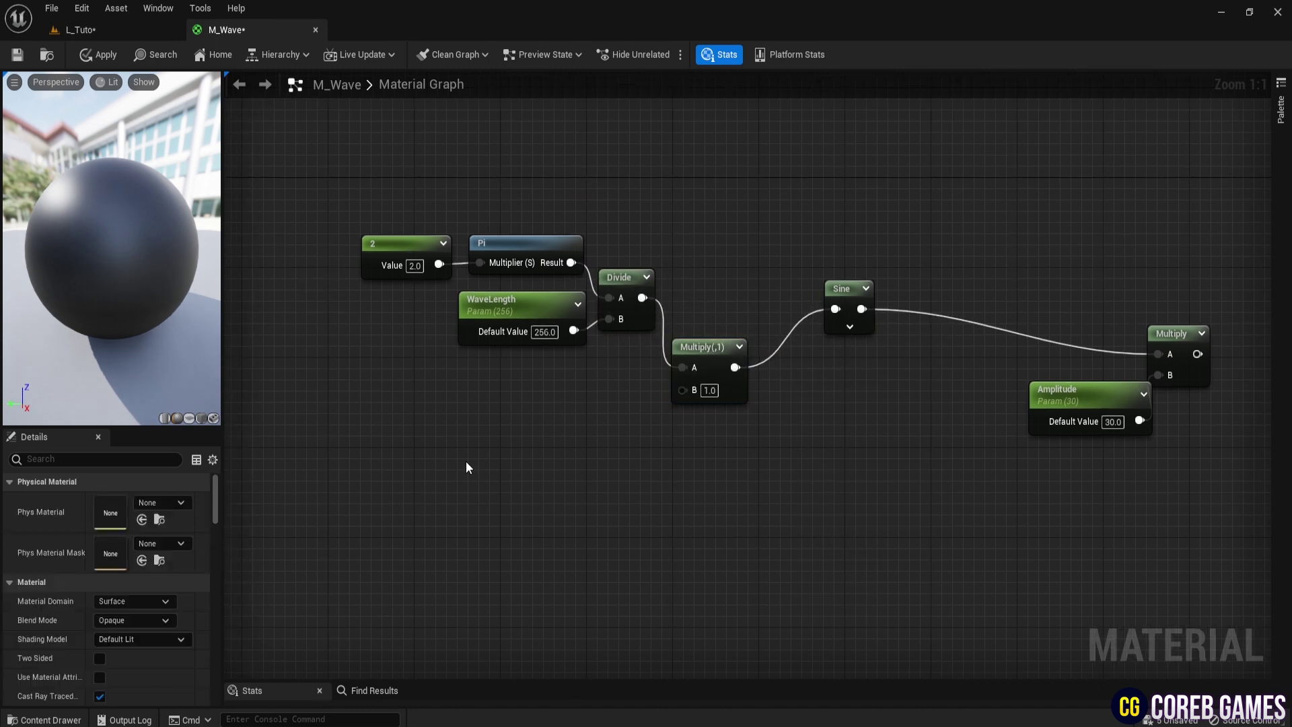
Add an Absolute World Position node, mask it to R only with a ComponentMask, and connect it to the new Multiply node's B input.
right_click(439, 415)
text(worl)
key(Return)
drag(507, 414, 532, 403)
text(component)
key(Return)
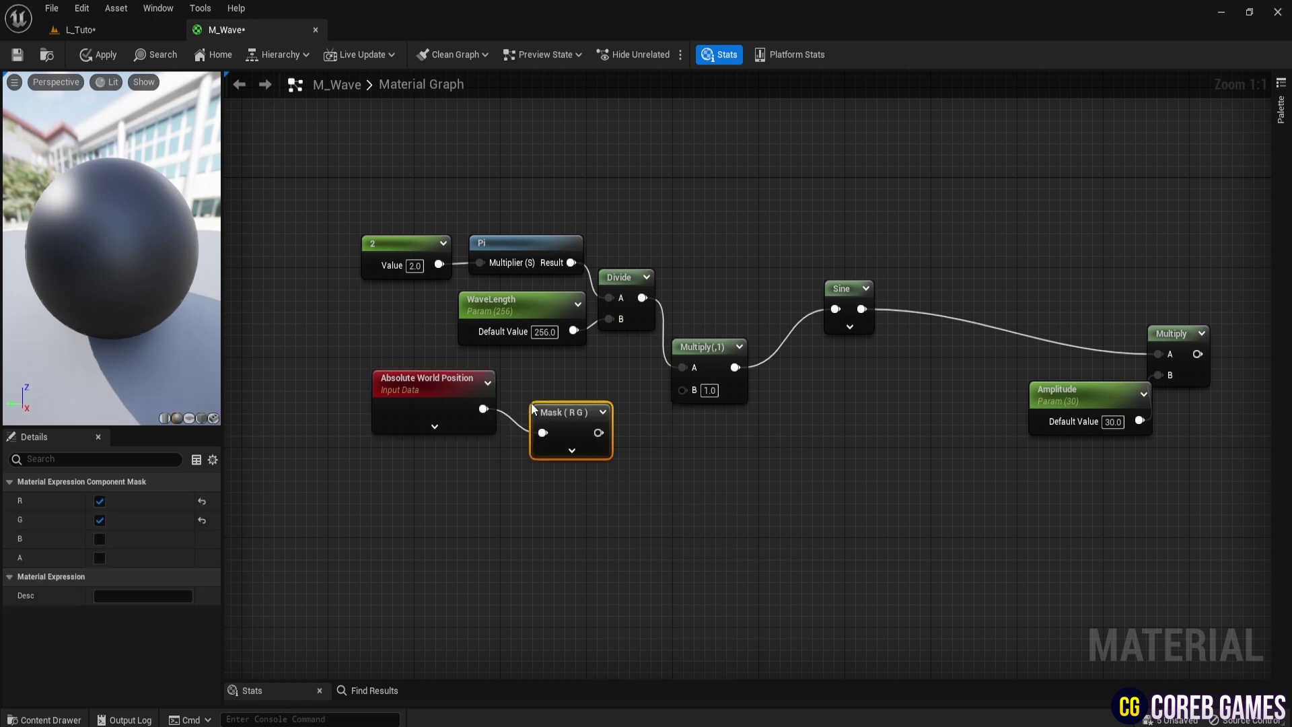
click(100, 519)
drag(567, 423, 684, 390)
Add a MakeFloat3 node next to the Amplitude Multiply node and connect the Multiply output to its Z input.
right_drag(1036, 475, 715, 422)
right_click(733, 309)
text(make)
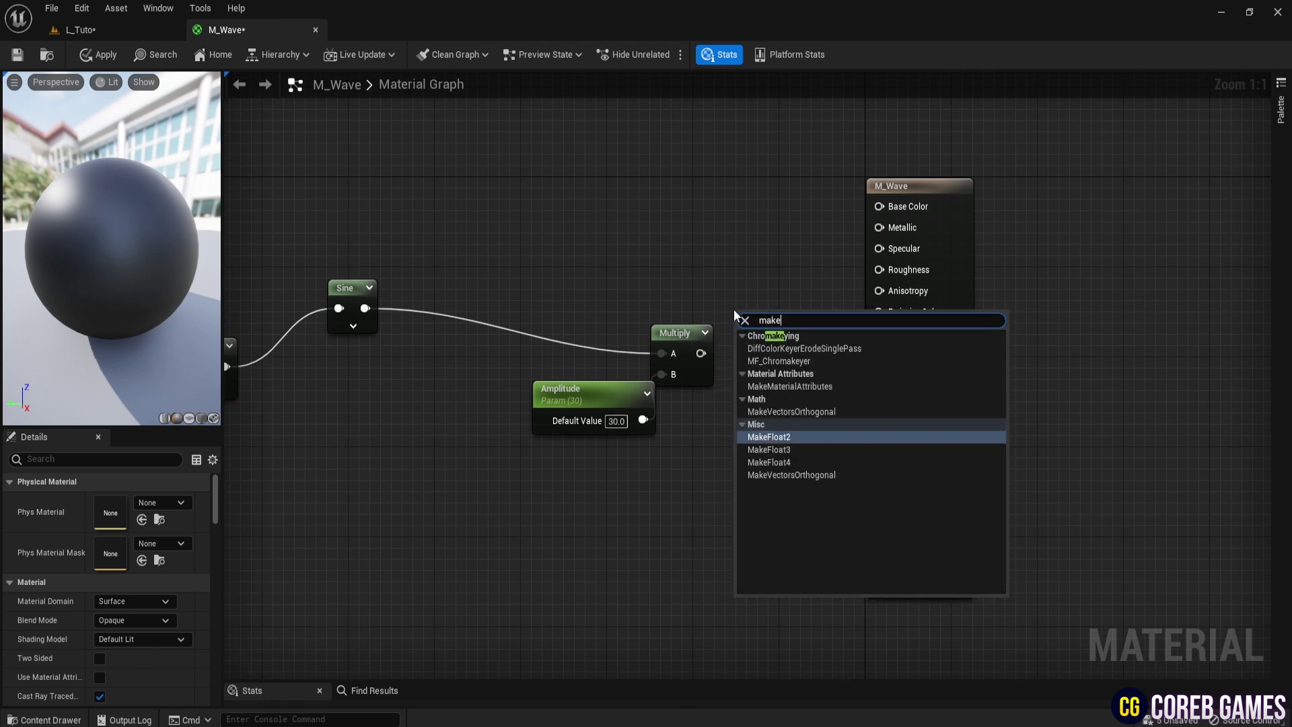
key(Down)
key(Return)
drag(701, 354, 746, 385)
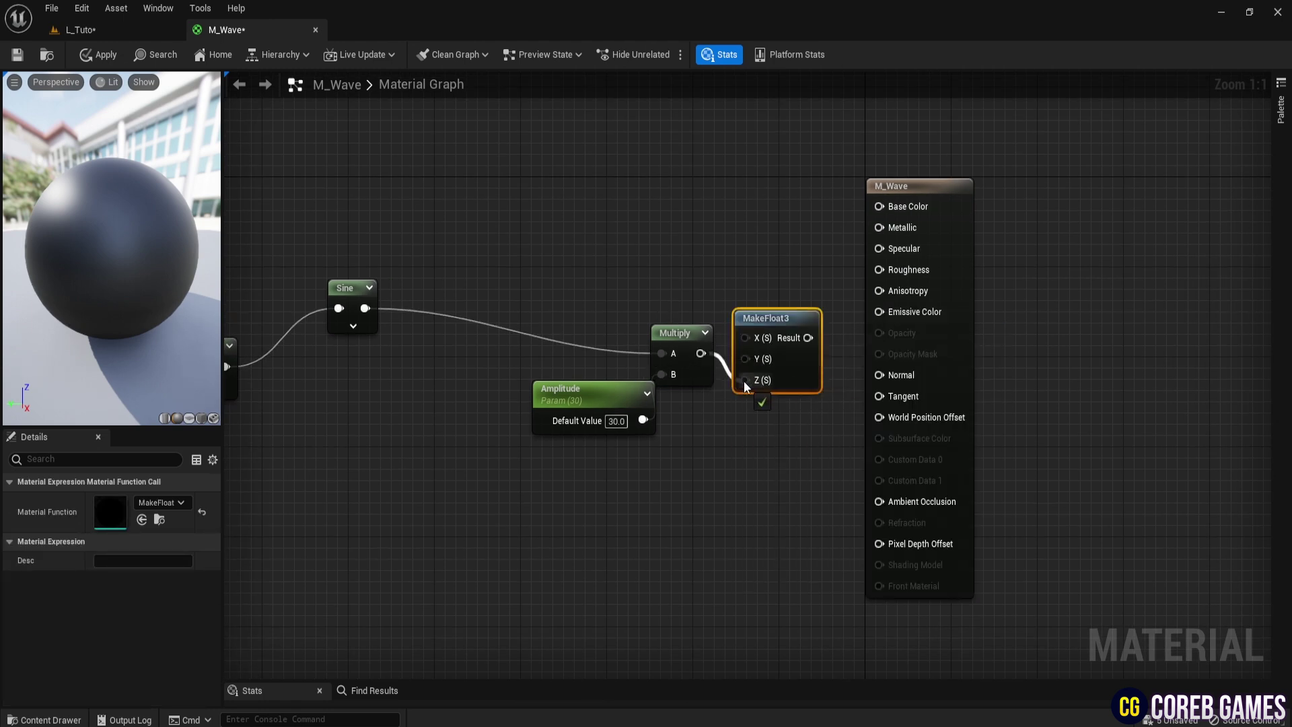
Connect the MakeFloat3 result to both the Emissive Color and World Position Offset inputs of the M_Wave material node.
drag(781, 321, 879, 312)
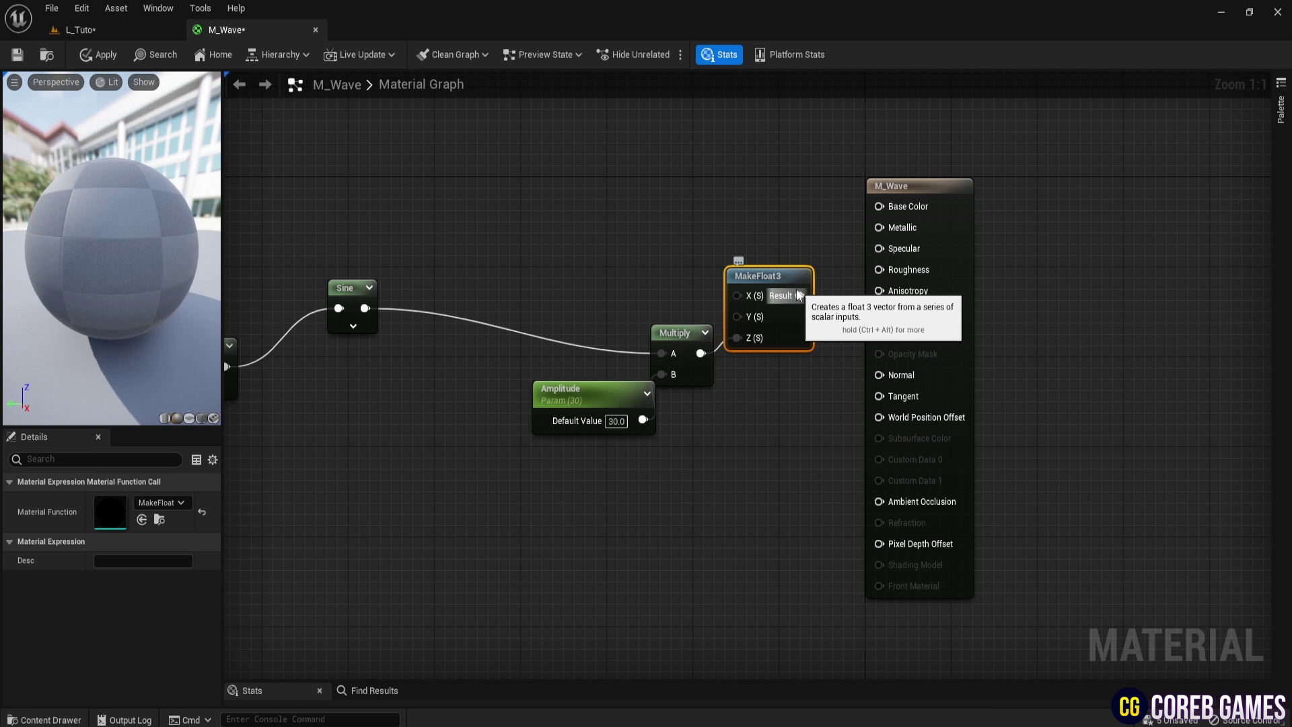
drag(800, 296, 880, 422)
Add a Constant node with value 0 and connect it to the X and Y inputs of MakeFloat3.
right_drag(687, 482, 738, 490)
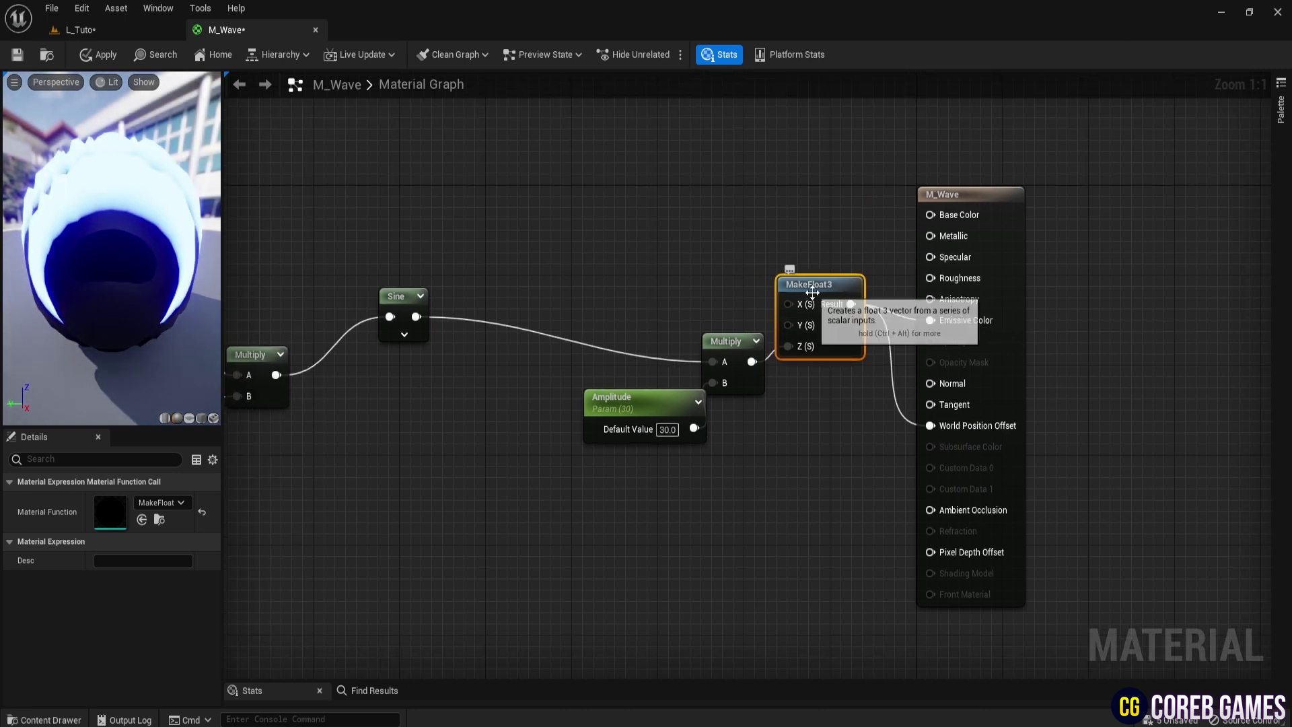
click(731, 298)
key(1)
click(720, 270)
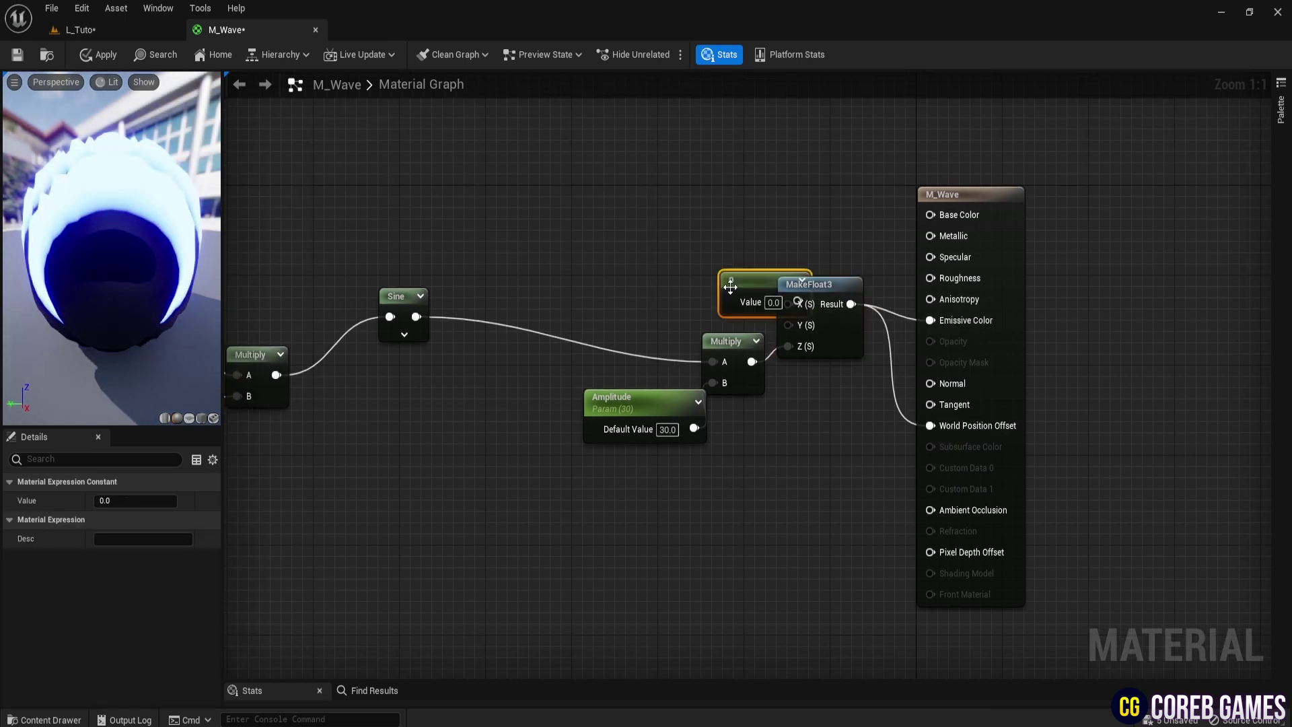
drag(731, 280, 805, 306)
drag(790, 325, 704, 283)
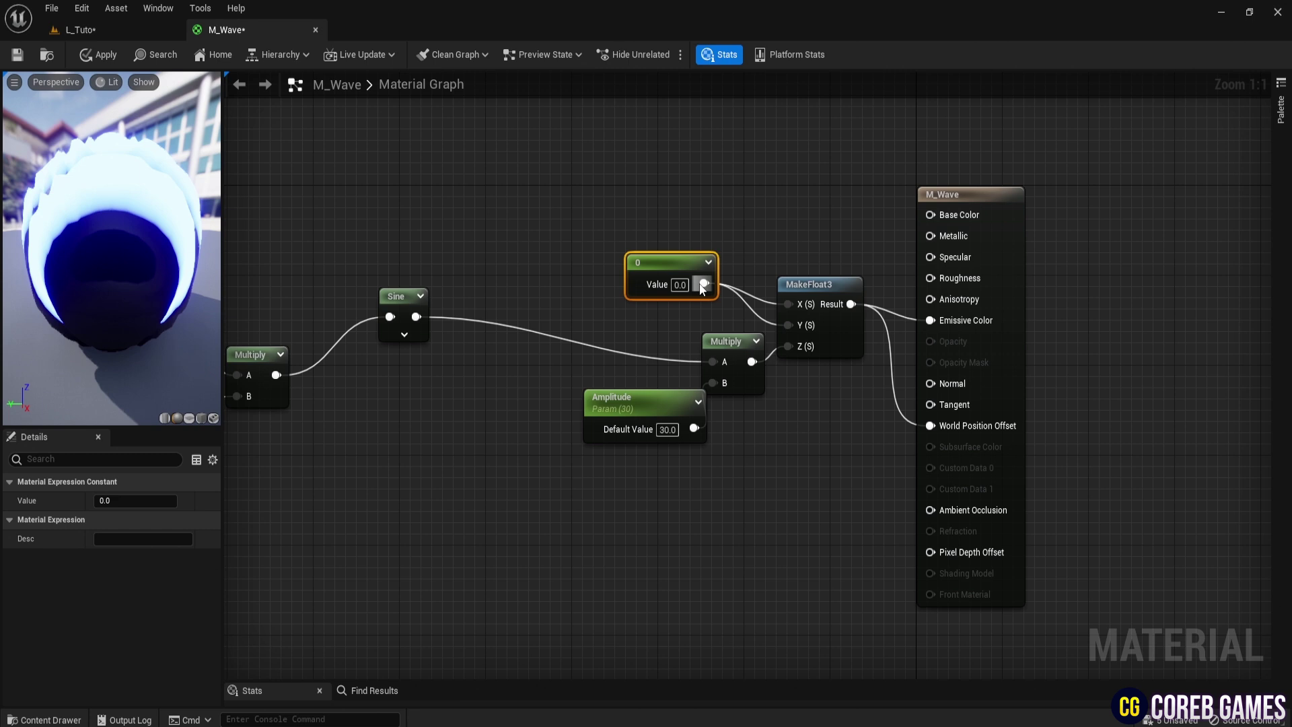
Apply the M_Wave changes and return to the L_Tuto level to view the rectangle mesh.
right_drag(457, 420, 860, 446)
right_drag(571, 514, 481, 476)
click(481, 476)
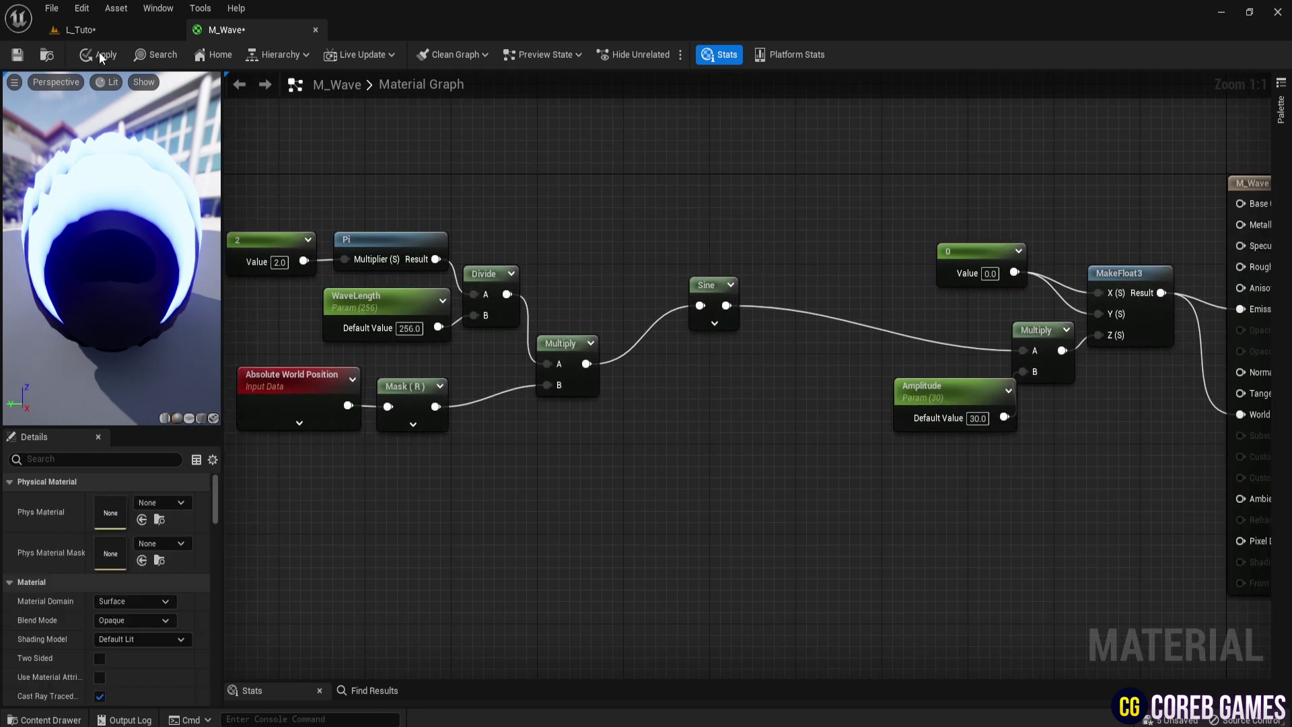
click(101, 31)
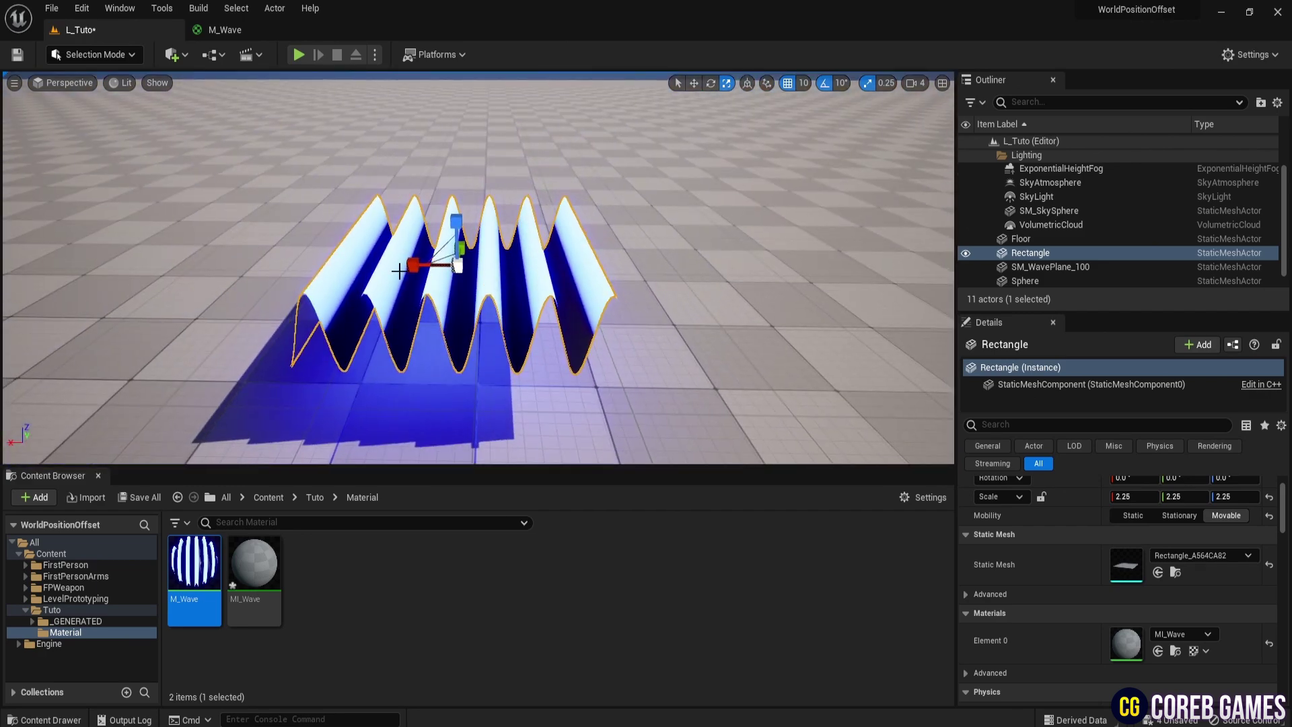
Open the MI_Wave material instance beside the level's rectangle mesh and enable its Amplitude and WaveLength overrides.
double_click(259, 570)
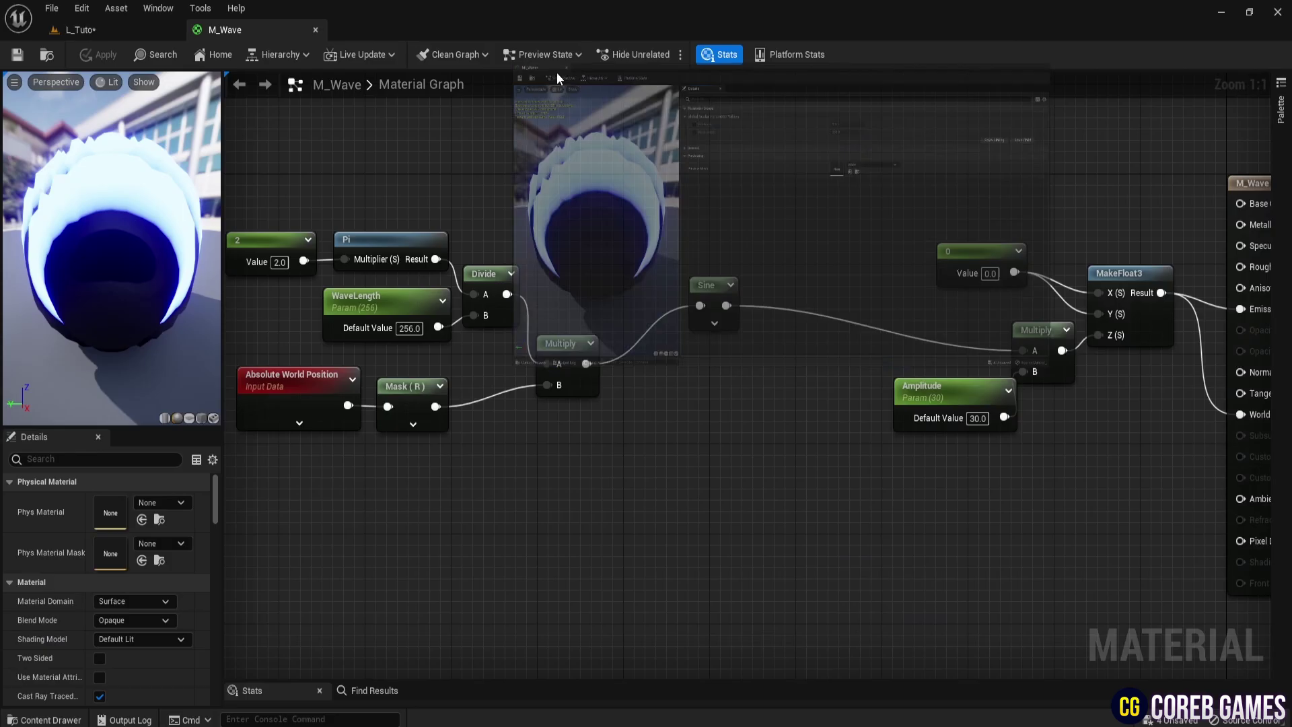
click(102, 32)
drag(1018, 89, 1161, 86)
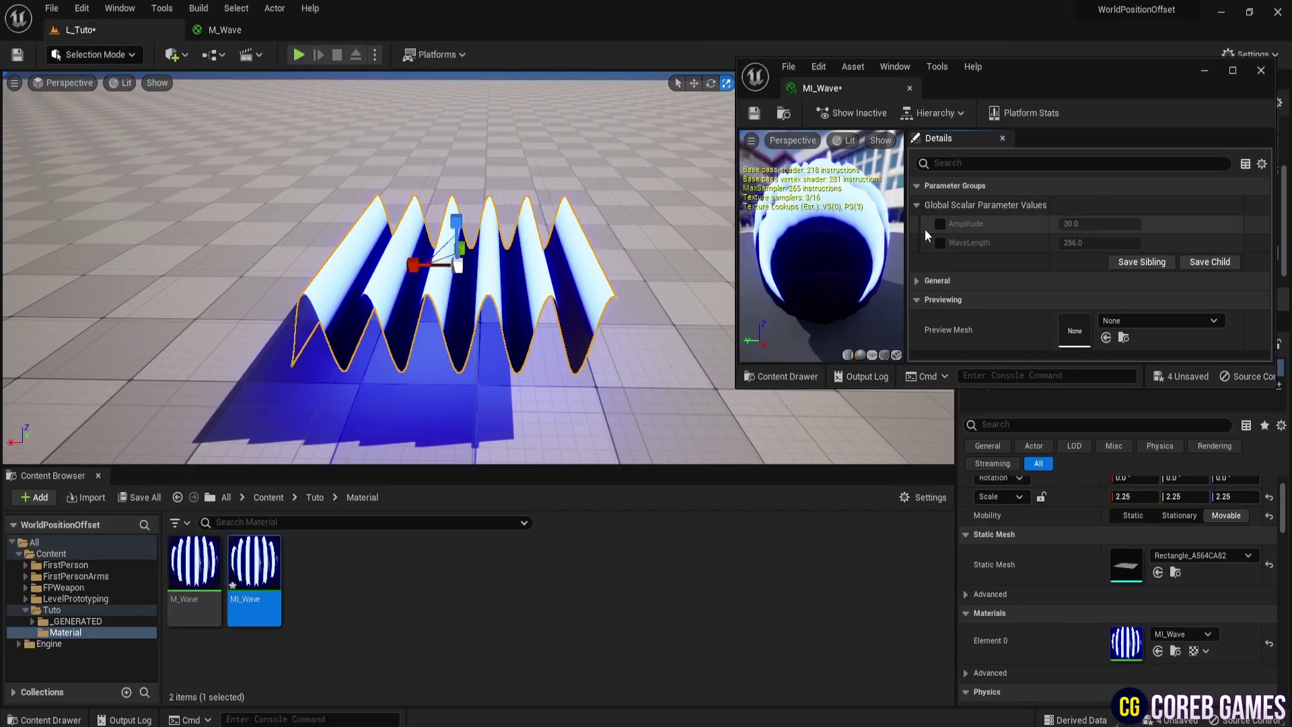
drag(1062, 223, 1104, 243)
click(1258, 225)
click(941, 242)
key(Return)
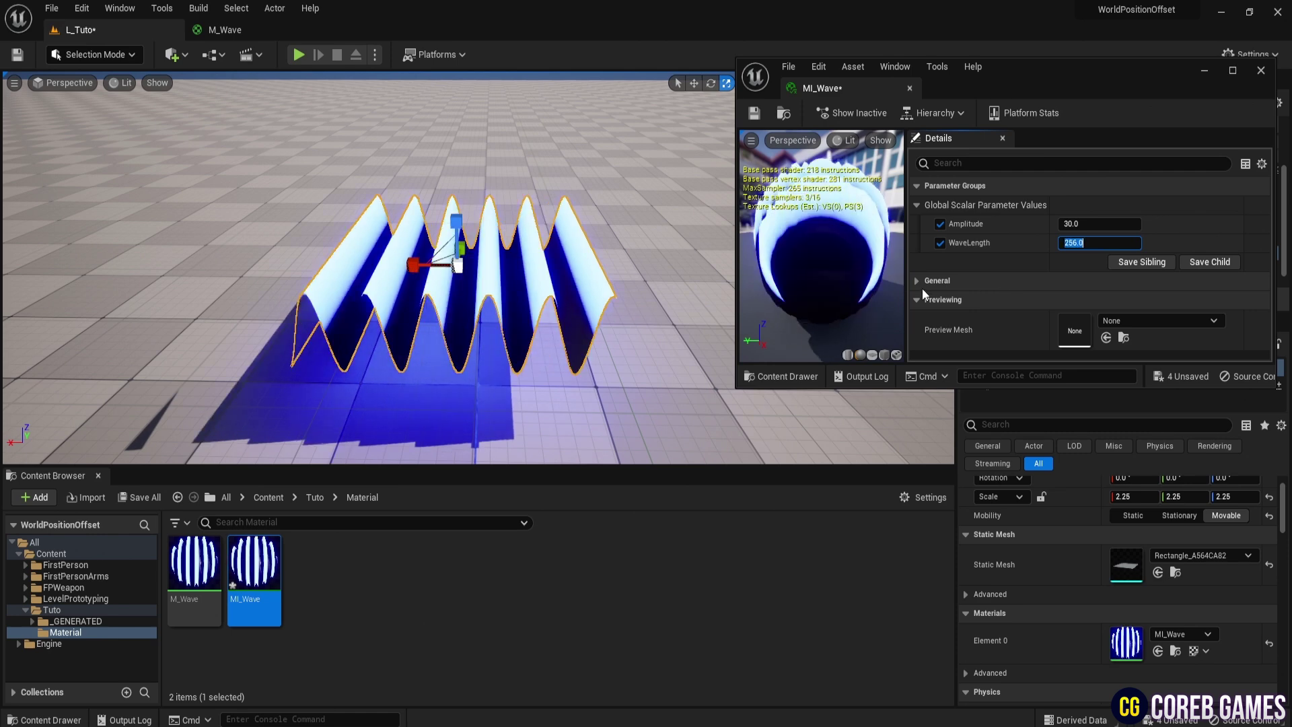
Disable the WaveLength and Amplitude overrides and close the MI_Wave instance.
click(940, 243)
click(940, 223)
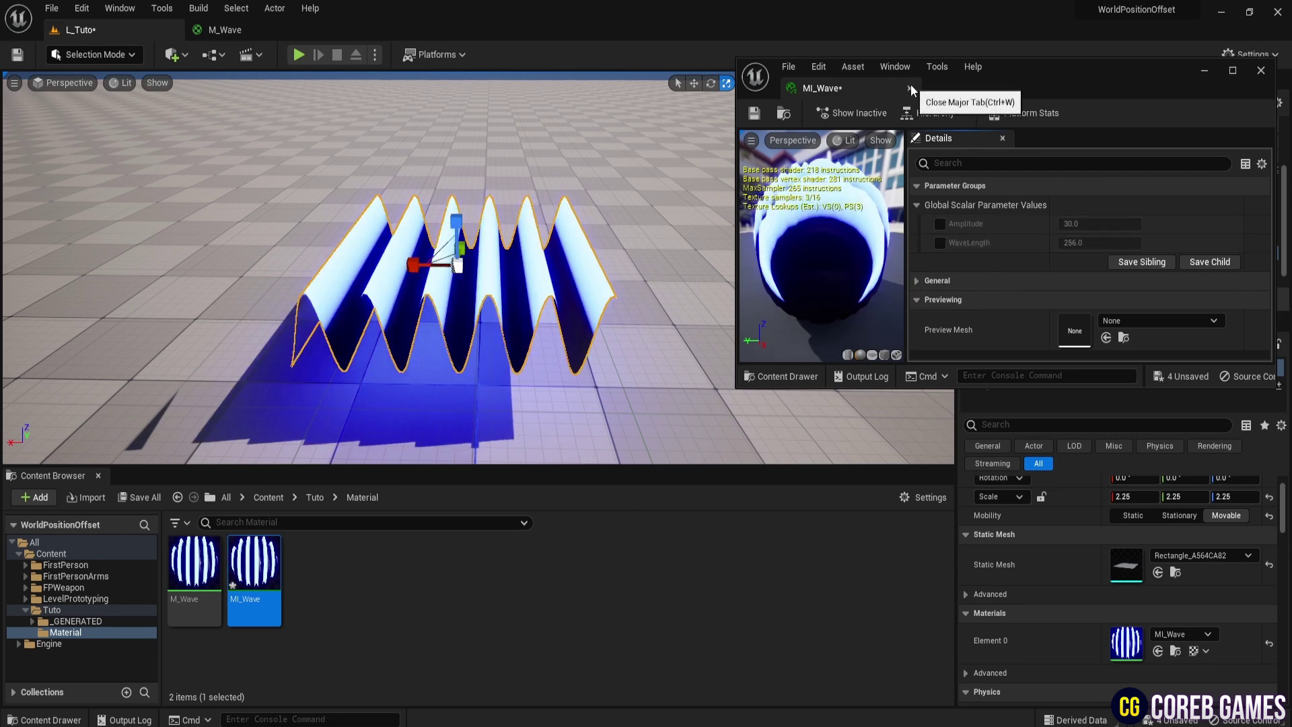
click(911, 88)
right_drag(320, 168, 316, 162)
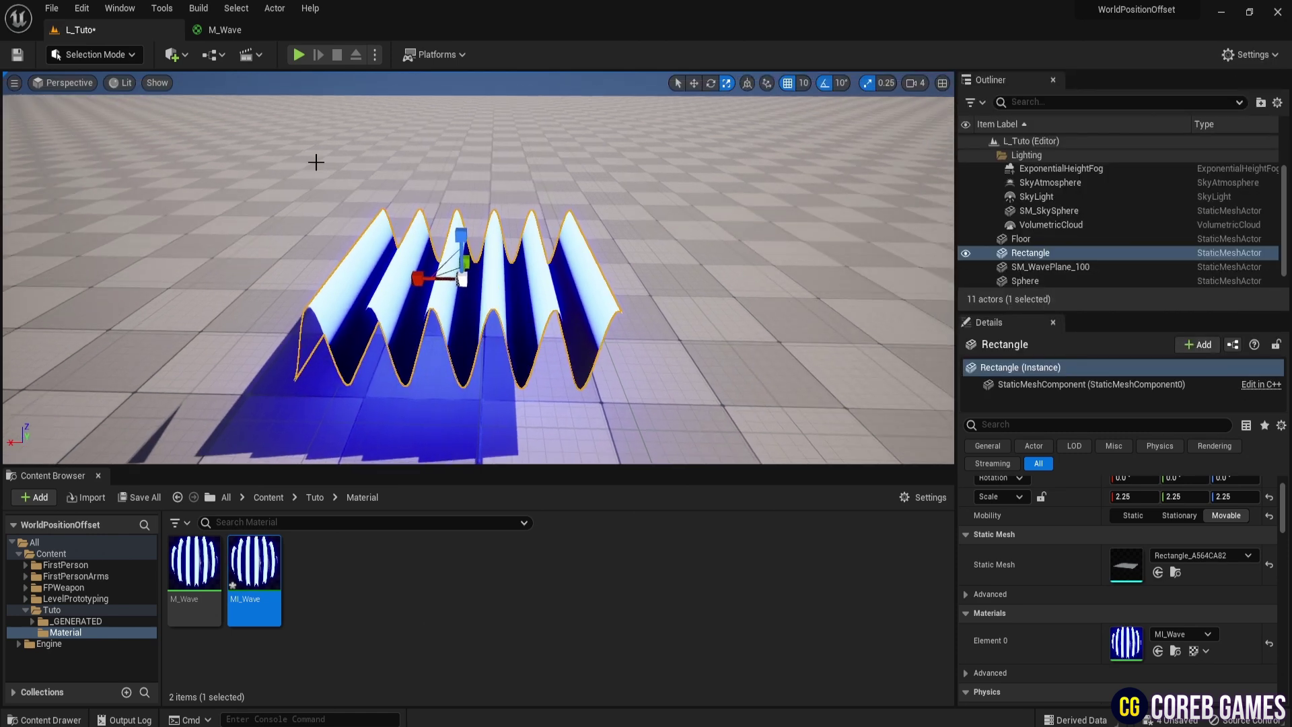
Wrap the Sine node of the M_Wave graph in a comment box titled Sine.
click(231, 34)
click(714, 276)
click(756, 382)
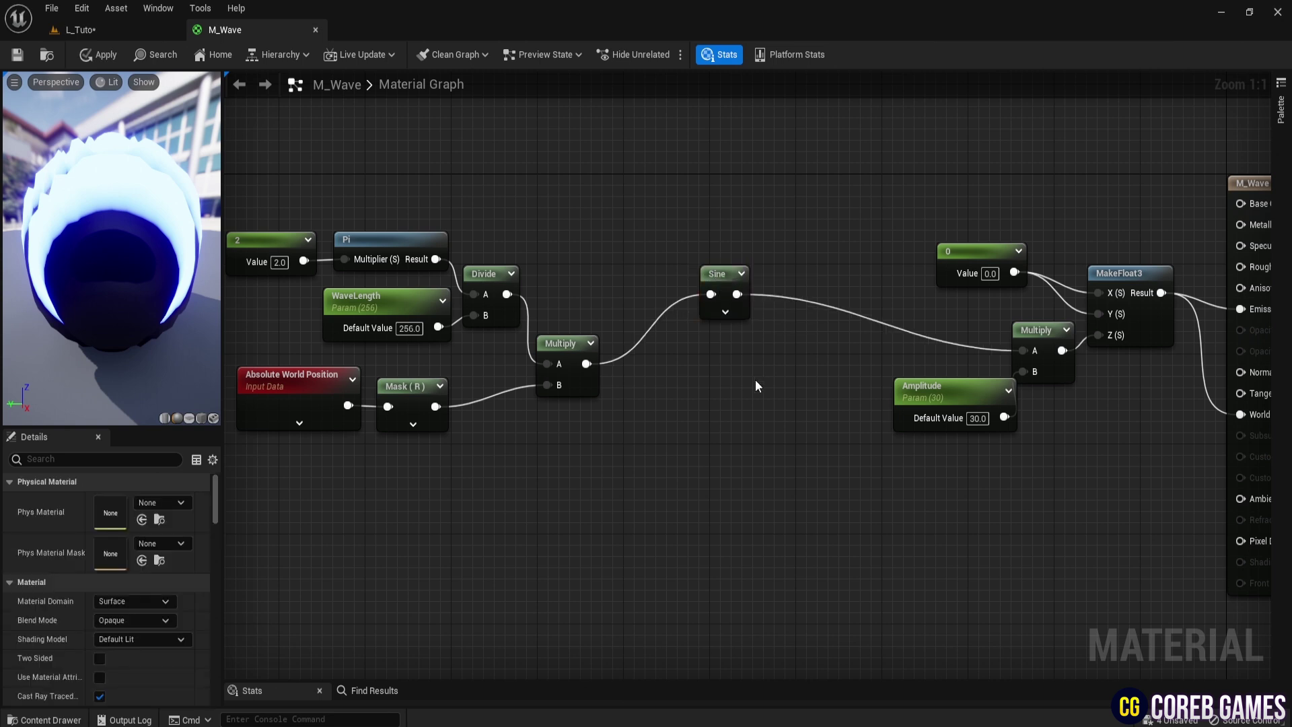
drag(738, 315, 698, 255)
text(c)
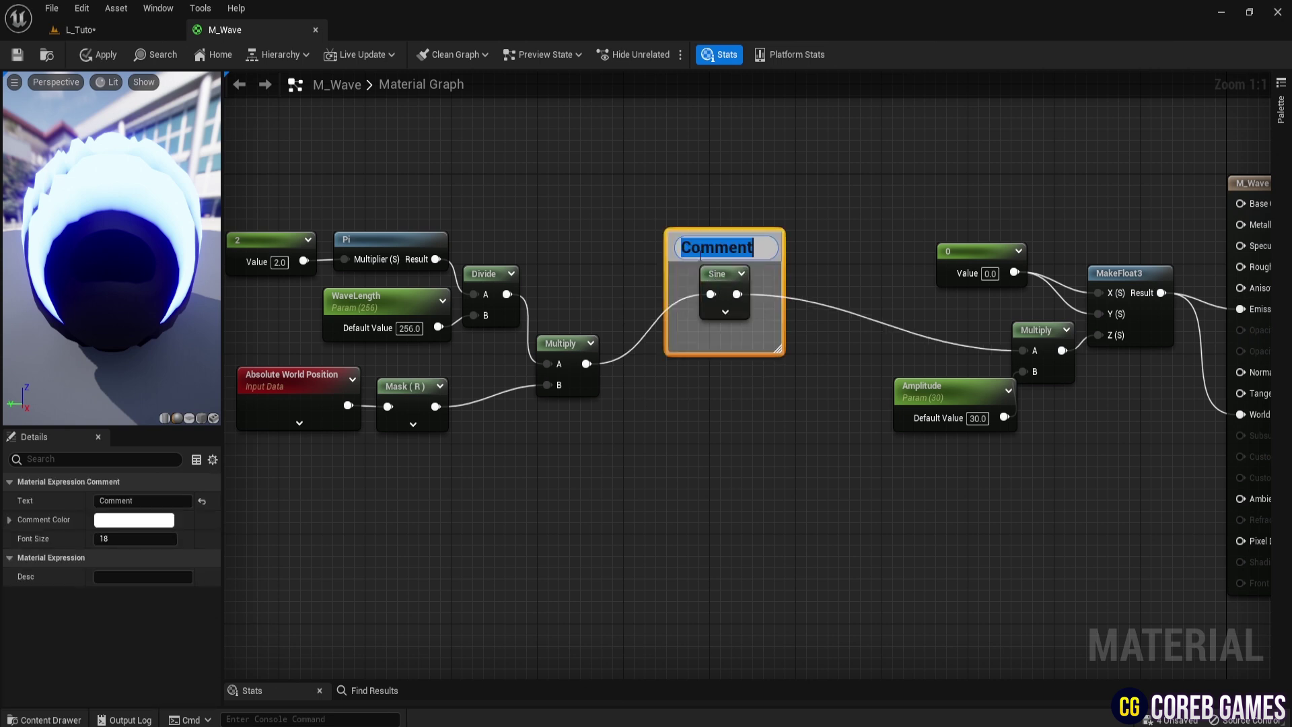
text(Sine)
key(Return)
click(895, 341)
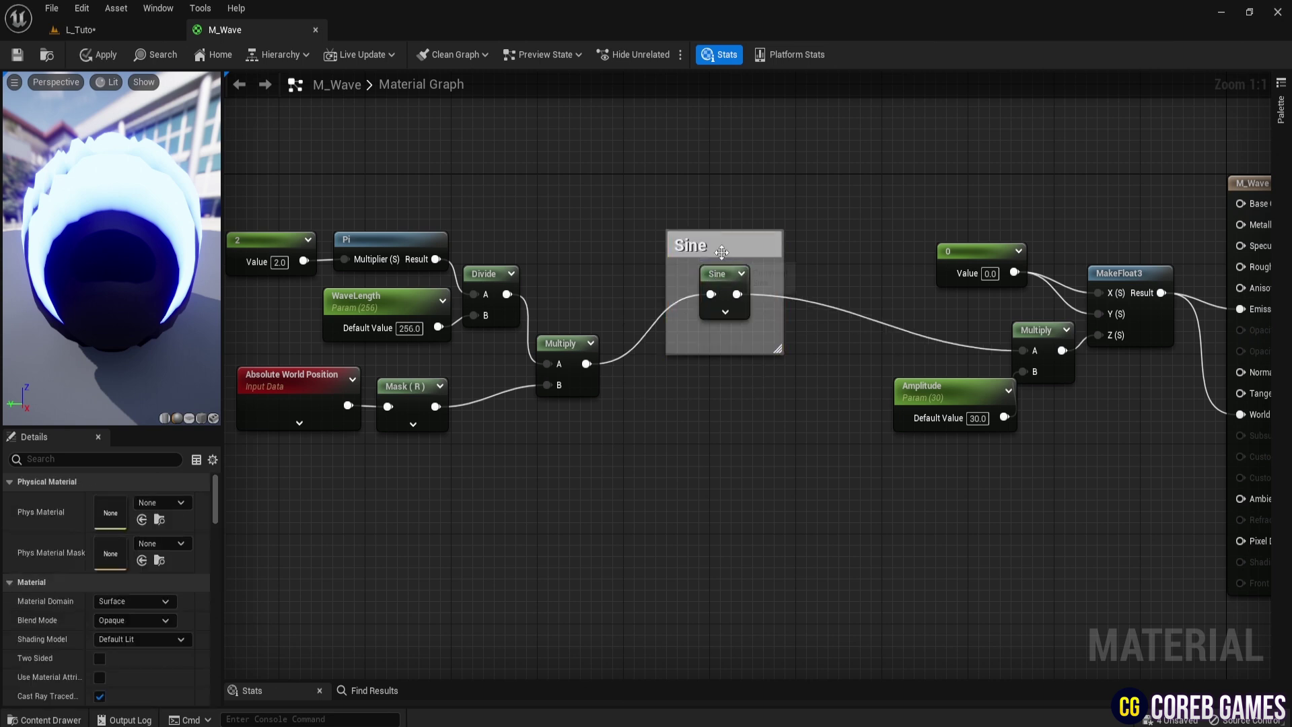
Move the Sine comment group up and route the wavelength Multiply through new Sine and Sign nodes into the Amplitude Multiply's A input.
drag(724, 247, 730, 181)
click(718, 208)
drag(586, 363, 749, 365)
text(sine)
key(Return)
text(sign)
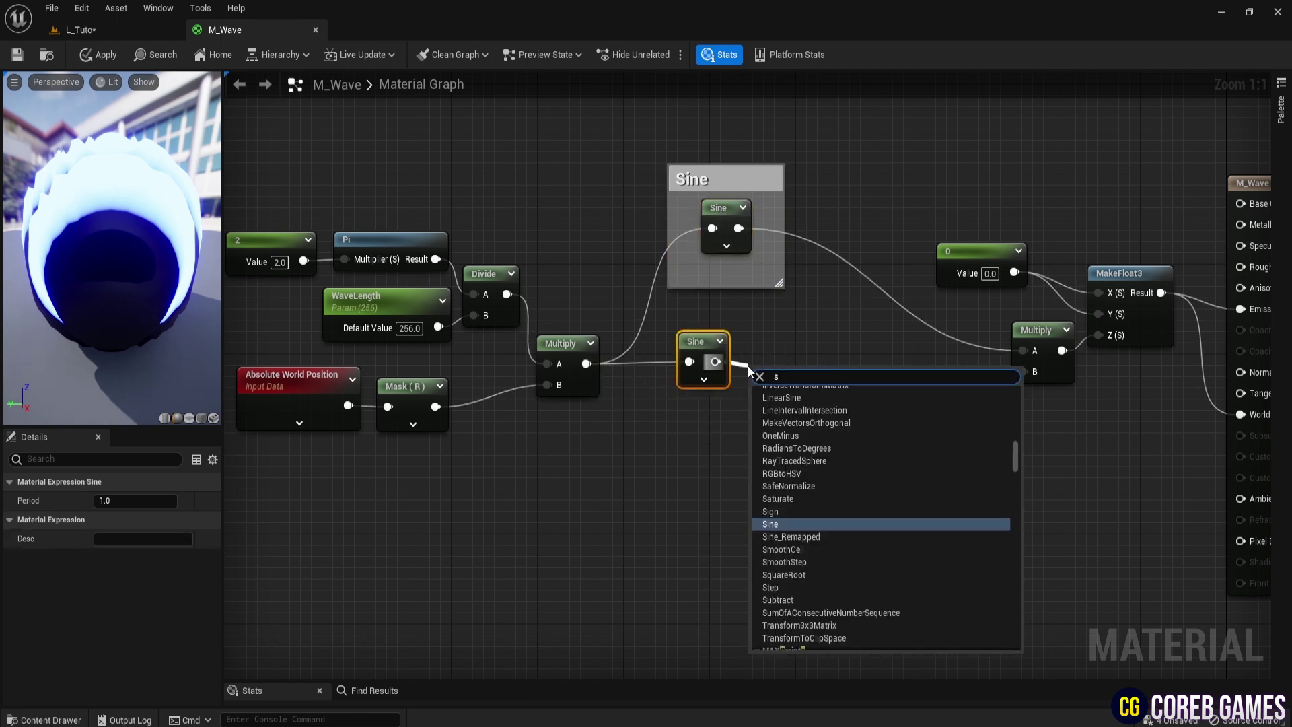
key(Return)
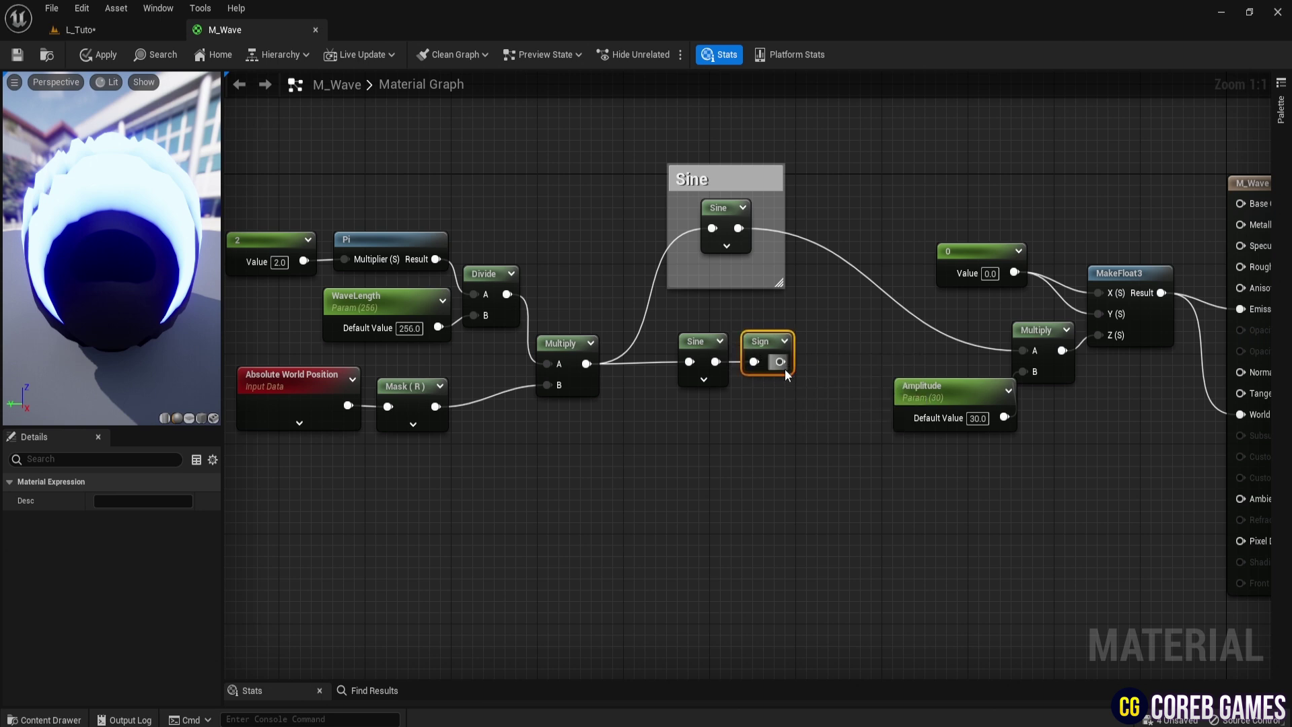
drag(781, 361, 1023, 351)
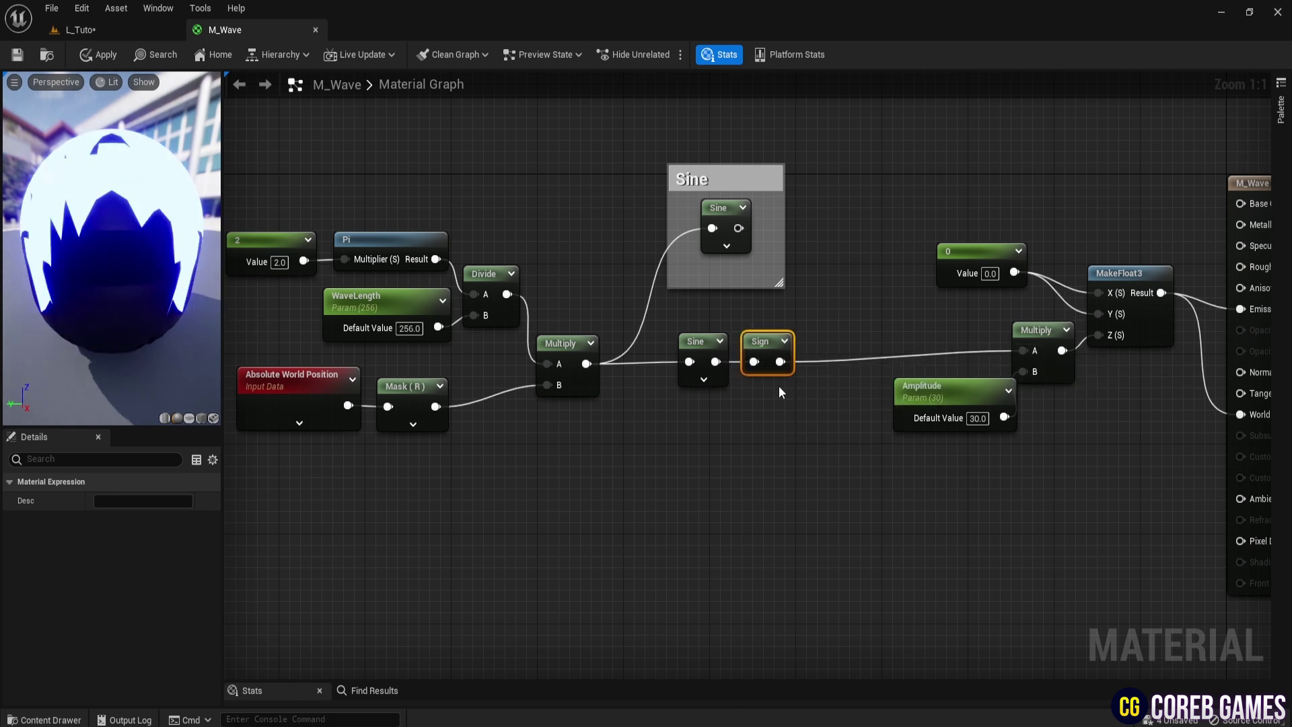
Apply the Sign-based wave to the material and inspect the rectangle mesh in the L_Tuto level.
click(79, 30)
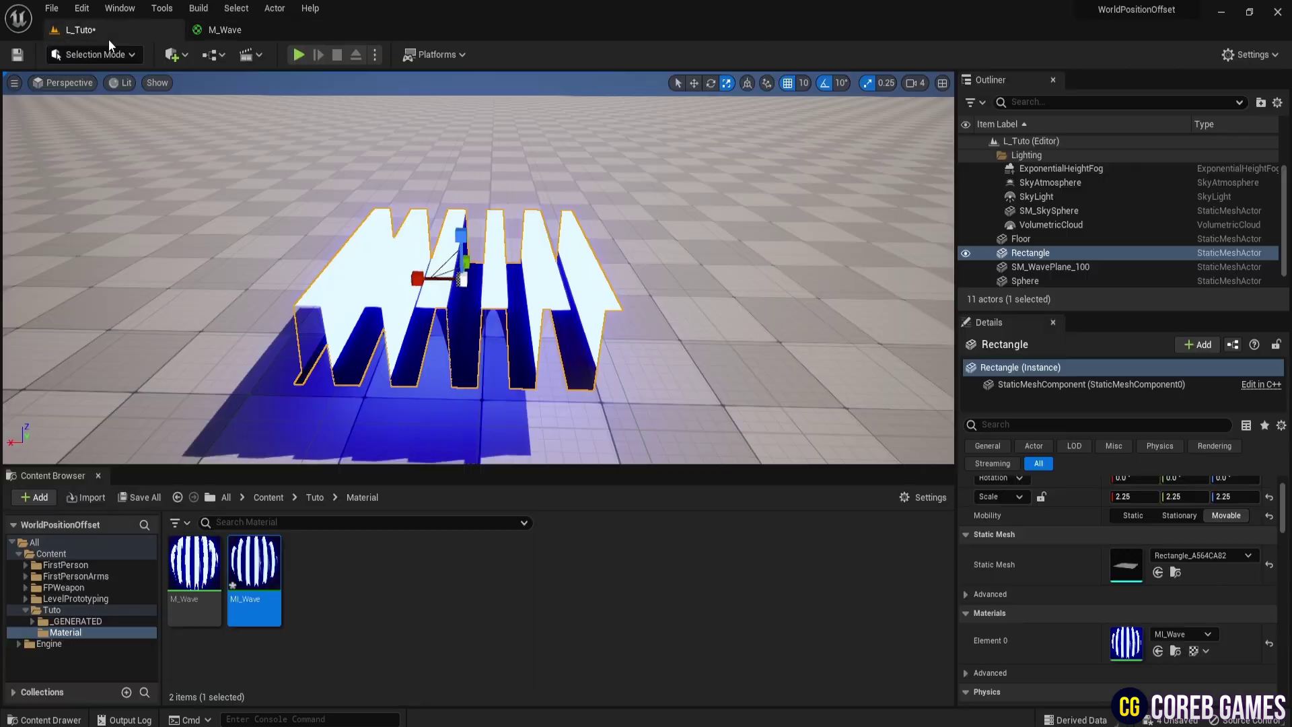
mouse_move(500, 398)
right_down()
mouse_move(499, 458)
mouse_move(497, 382)
right_up()
right_drag(324, 122, 324, 175)
mouse_move(438, 173)
right_down()
mouse_move(377, 165)
mouse_move(438, 173)
right_up()
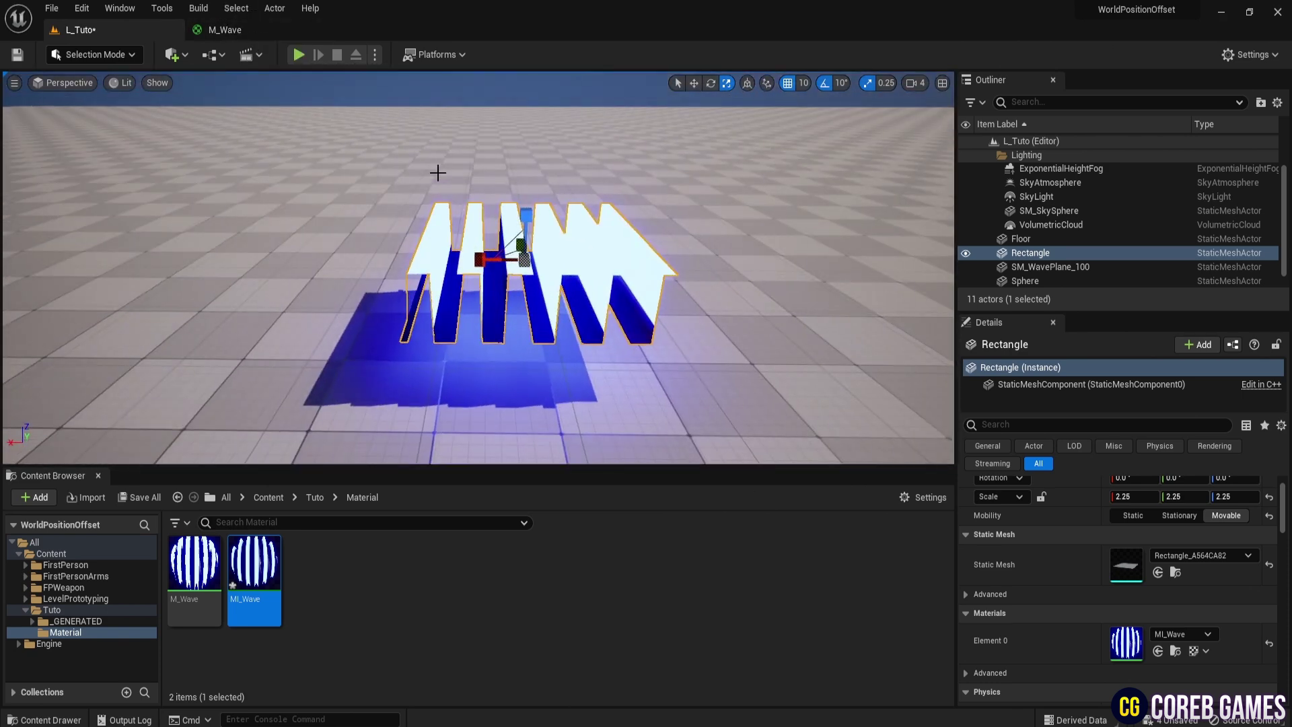
Wrap the Sine and Sign nodes of the M_Wave graph in a comment box titled Square.
click(245, 35)
drag(665, 308, 809, 411)
text(c)
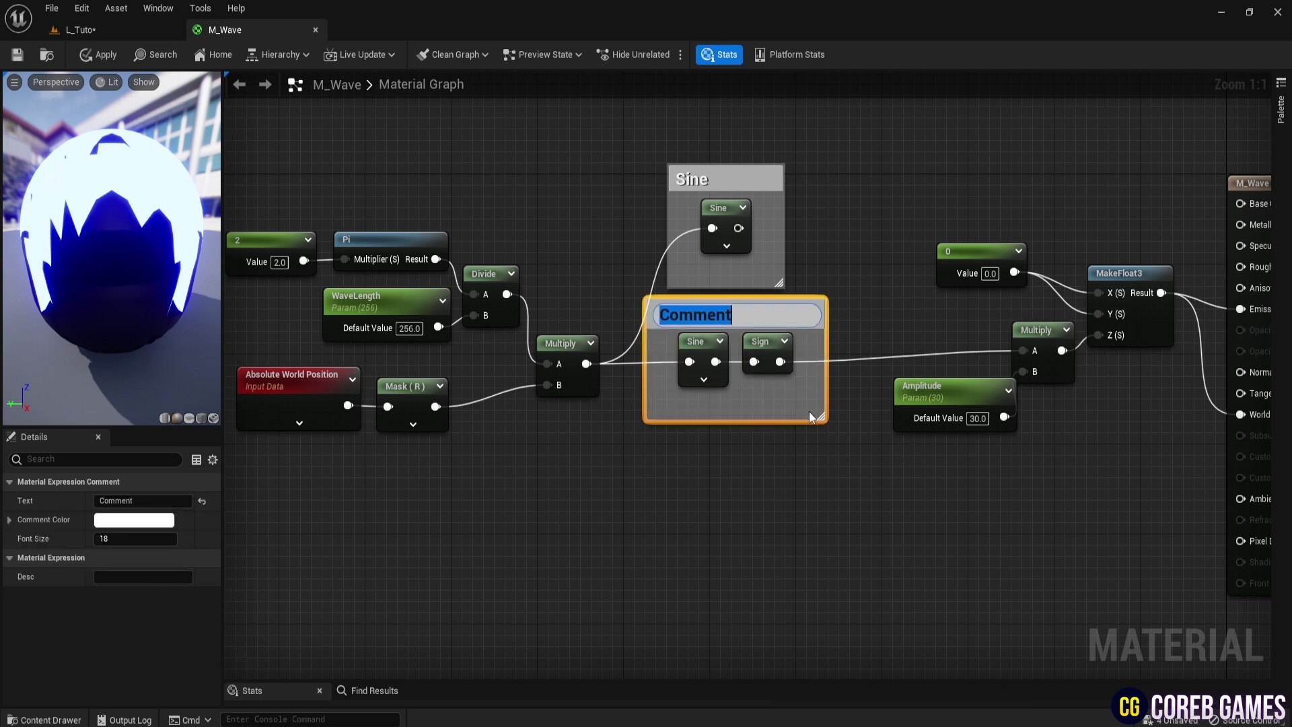
text(Square)
key(Return)
Move the Sine and Square comment groups higher in the graph to free space for another wave type.
right_drag(622, 467, 694, 459)
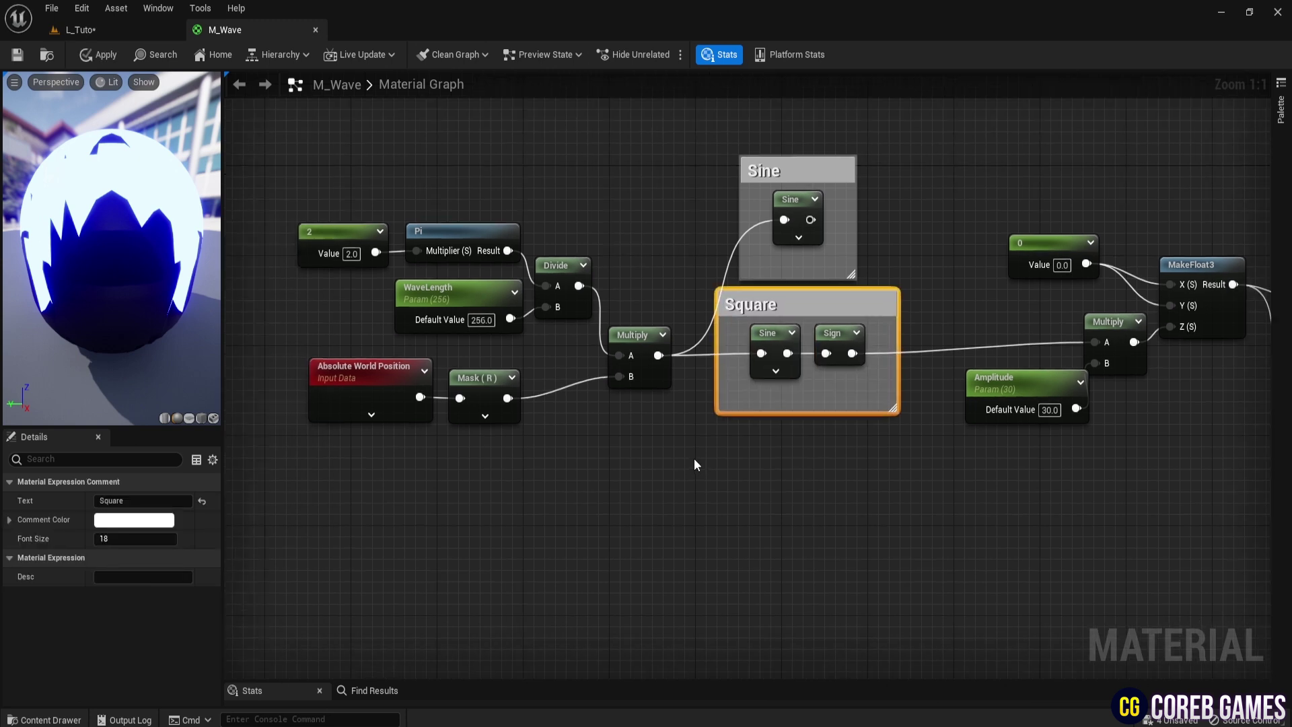
drag(846, 302, 870, 304)
drag(888, 484, 794, 165)
right_drag(972, 186, 914, 376)
drag(774, 360, 785, 216)
right_drag(723, 578, 663, 442)
click(609, 446)
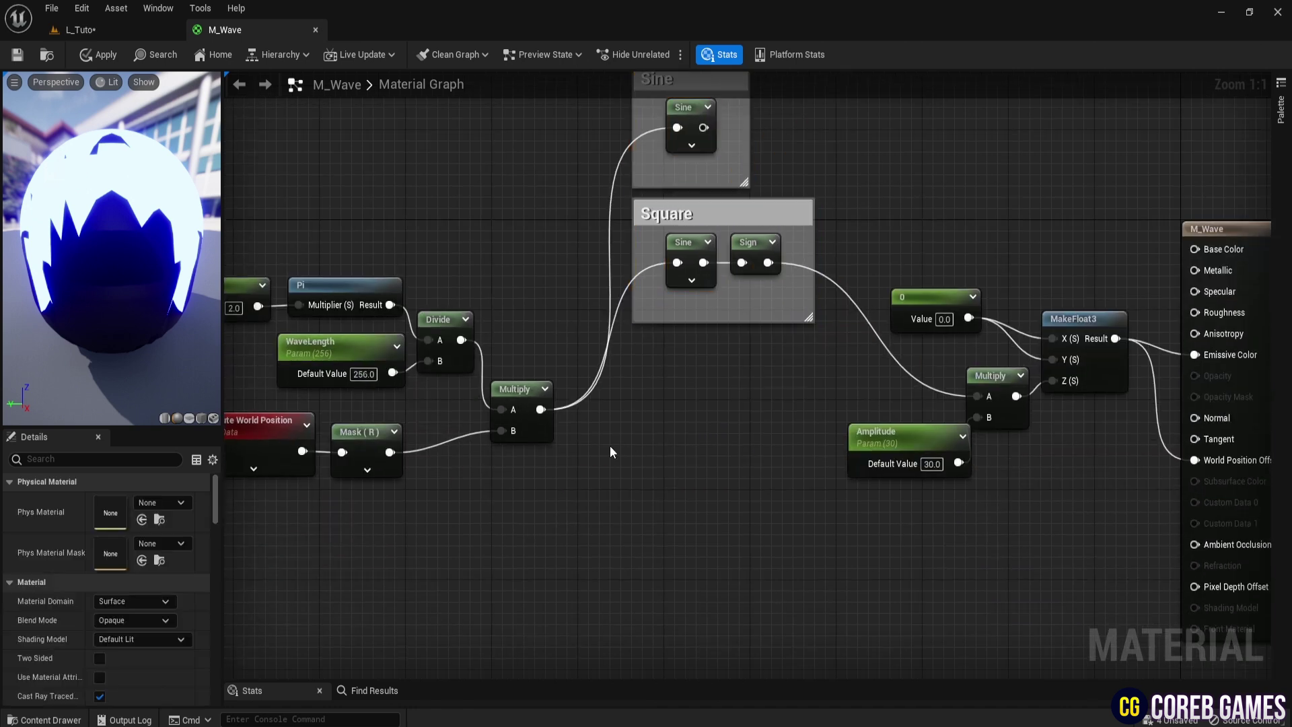
Route the wavelength Multiply through new Sine and Arcsine nodes into the A input of the Amplitude Multiply.
drag(540, 409, 754, 410)
text(sine)
key(Return)
text(acr)
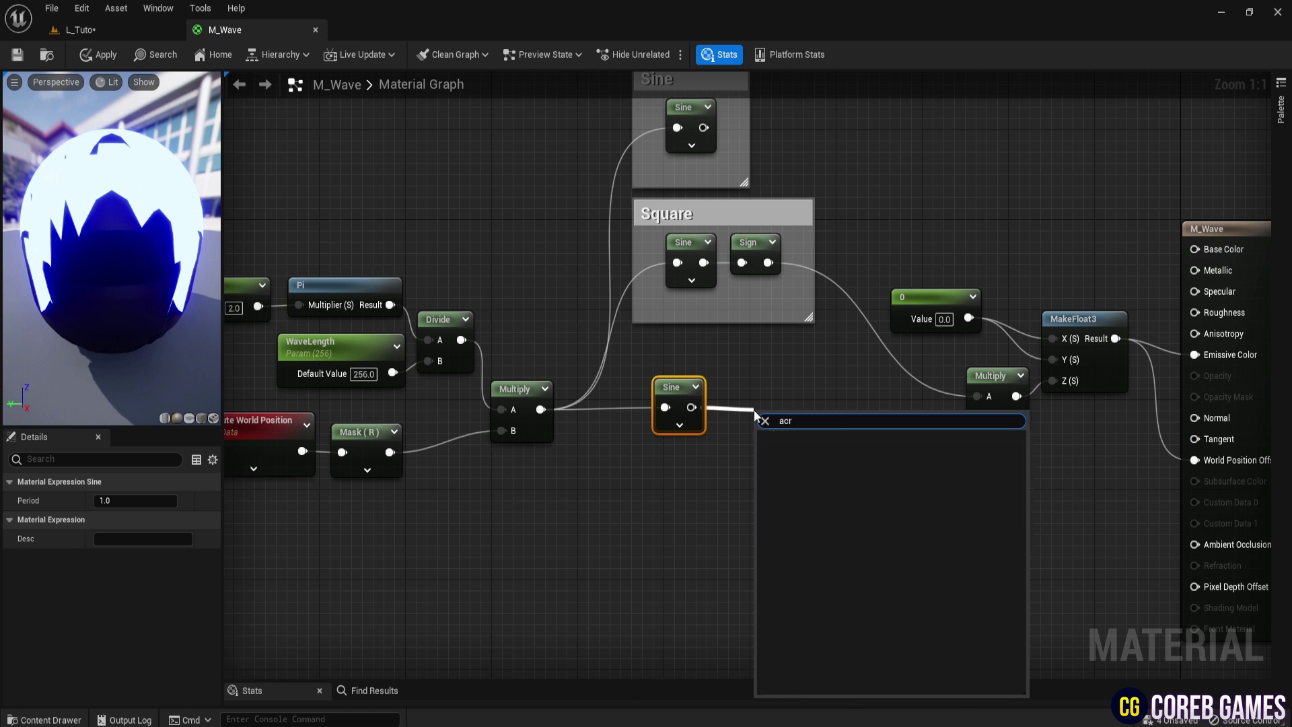
text(cs)
key(Return)
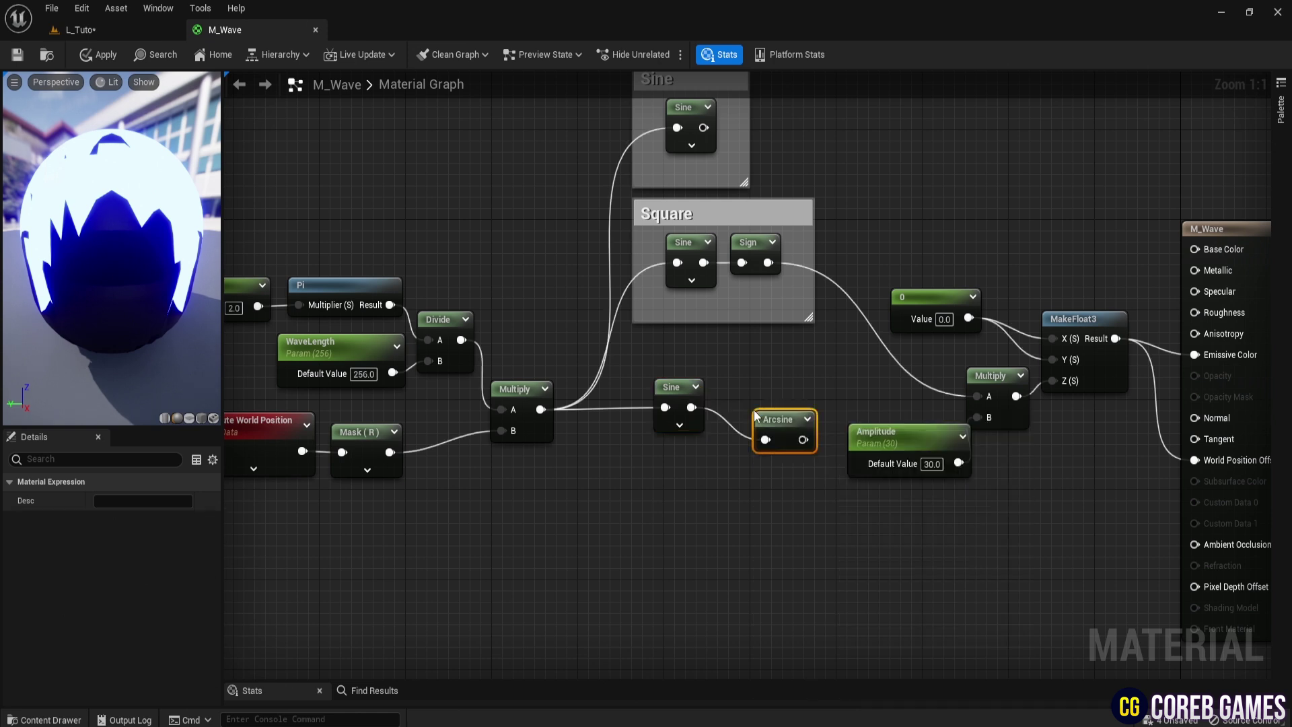
drag(779, 408, 978, 397)
Apply the Arcsine-based wave to the material and inspect the rectangle mesh in the L_Tuto level.
right_drag(732, 482, 750, 530)
click(748, 529)
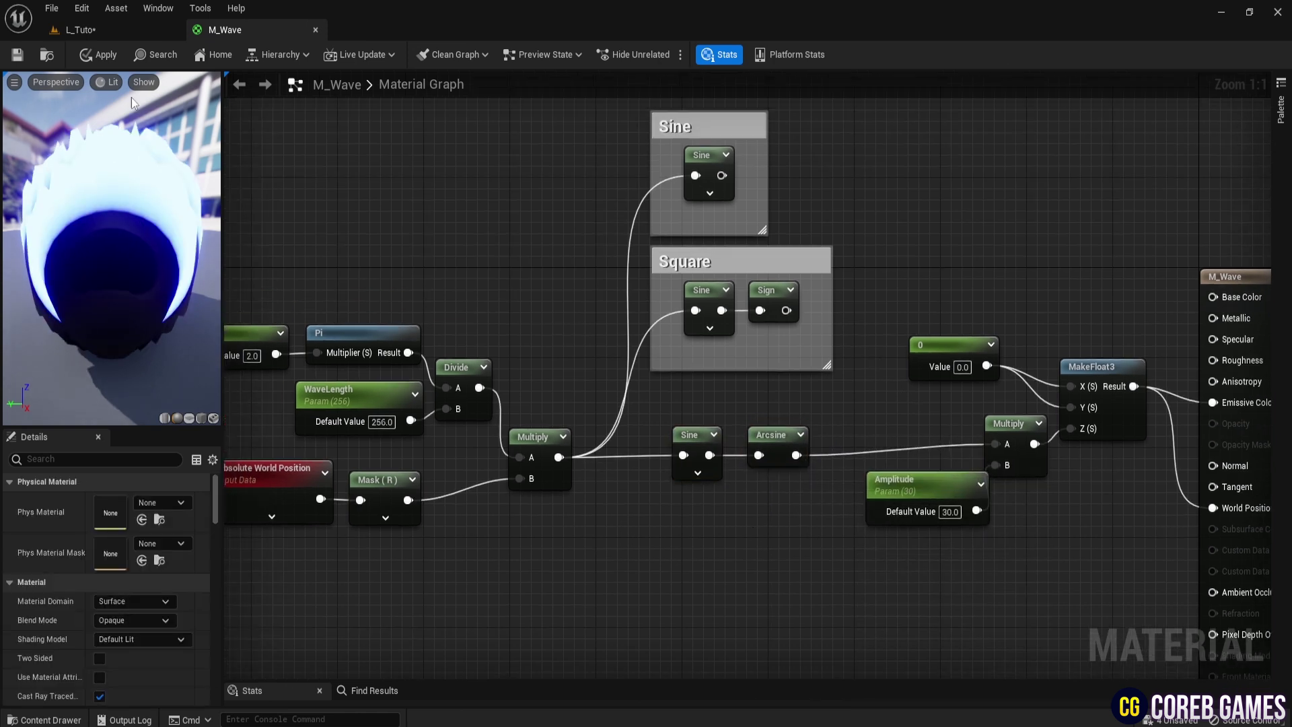
click(102, 27)
right_drag(450, 358, 444, 360)
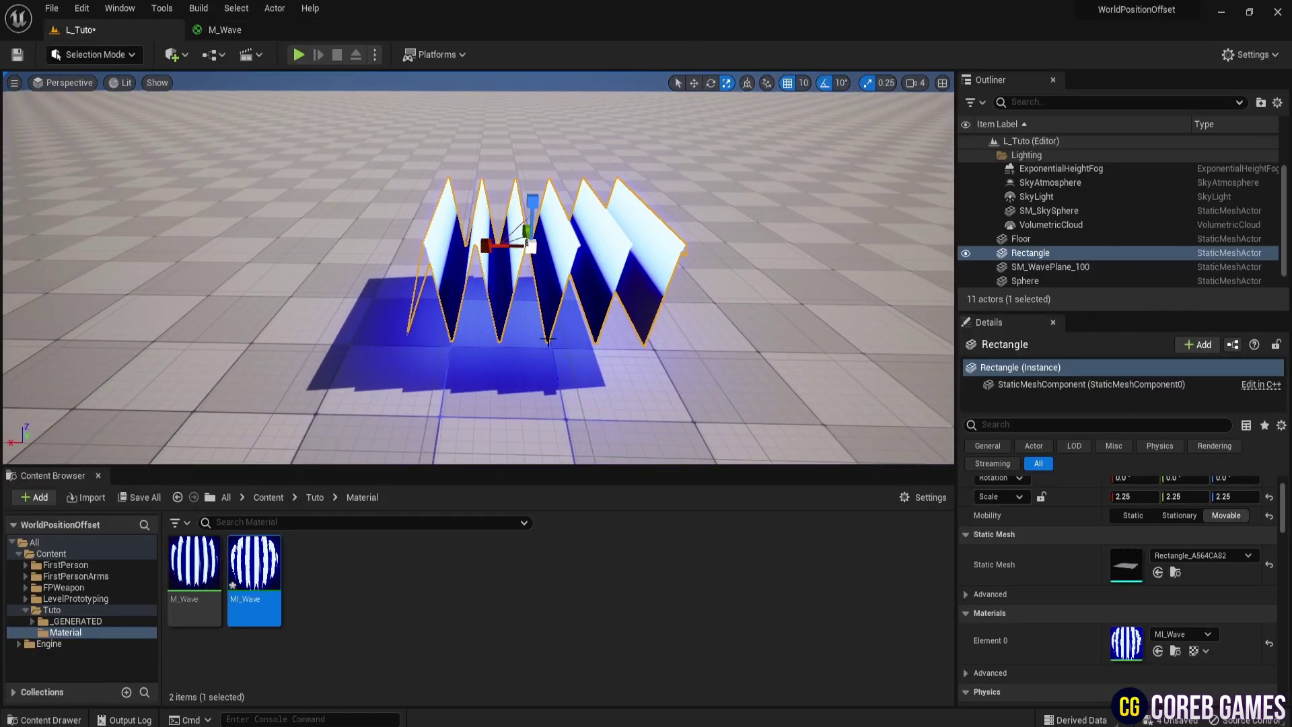
Wrap the Sine and Arcsine nodes of the M_Wave graph in a comment box titled Tri.
click(283, 29)
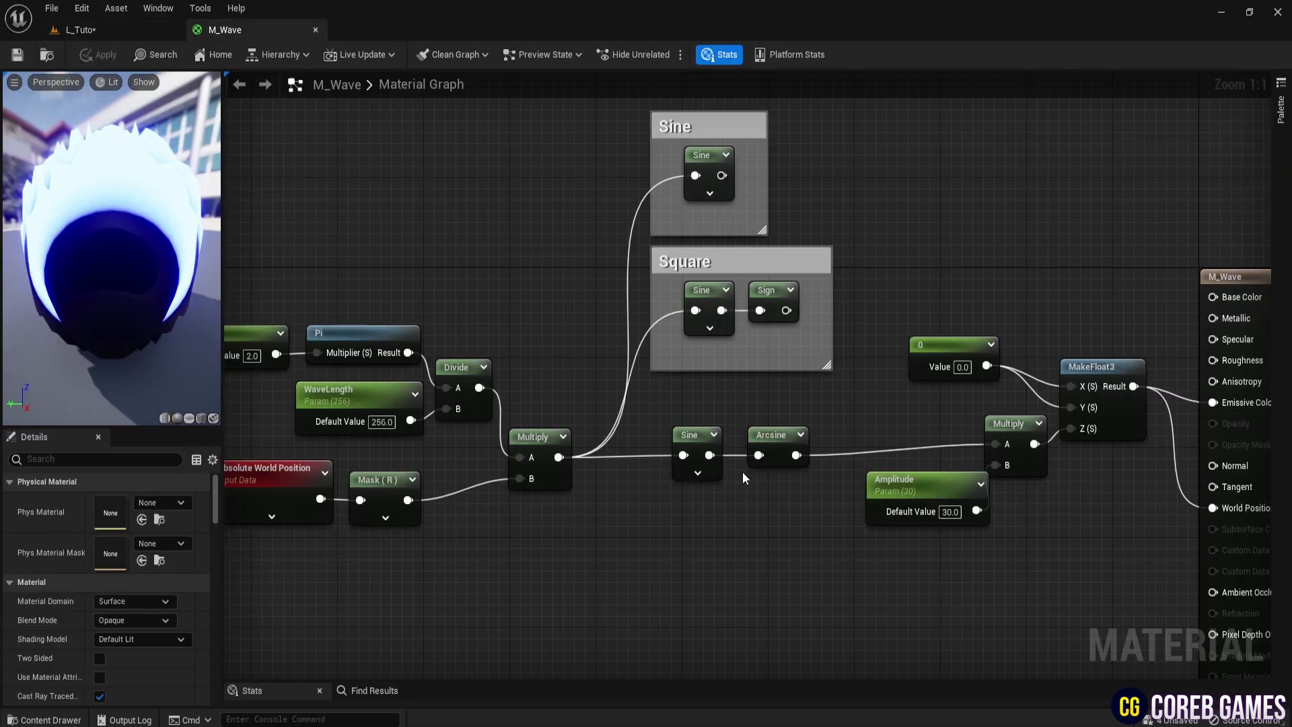
text(c)
text(Tri)
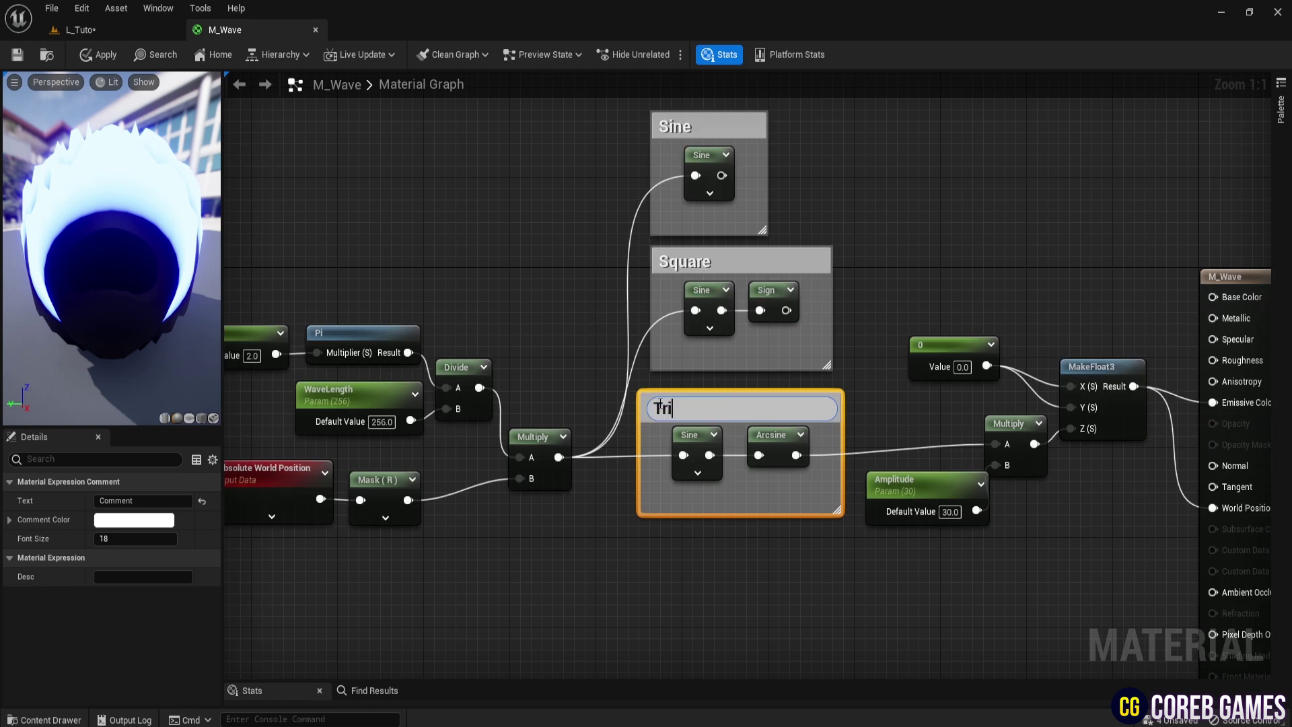
drag(689, 407, 701, 397)
right_drag(853, 531, 762, 498)
click(736, 550)
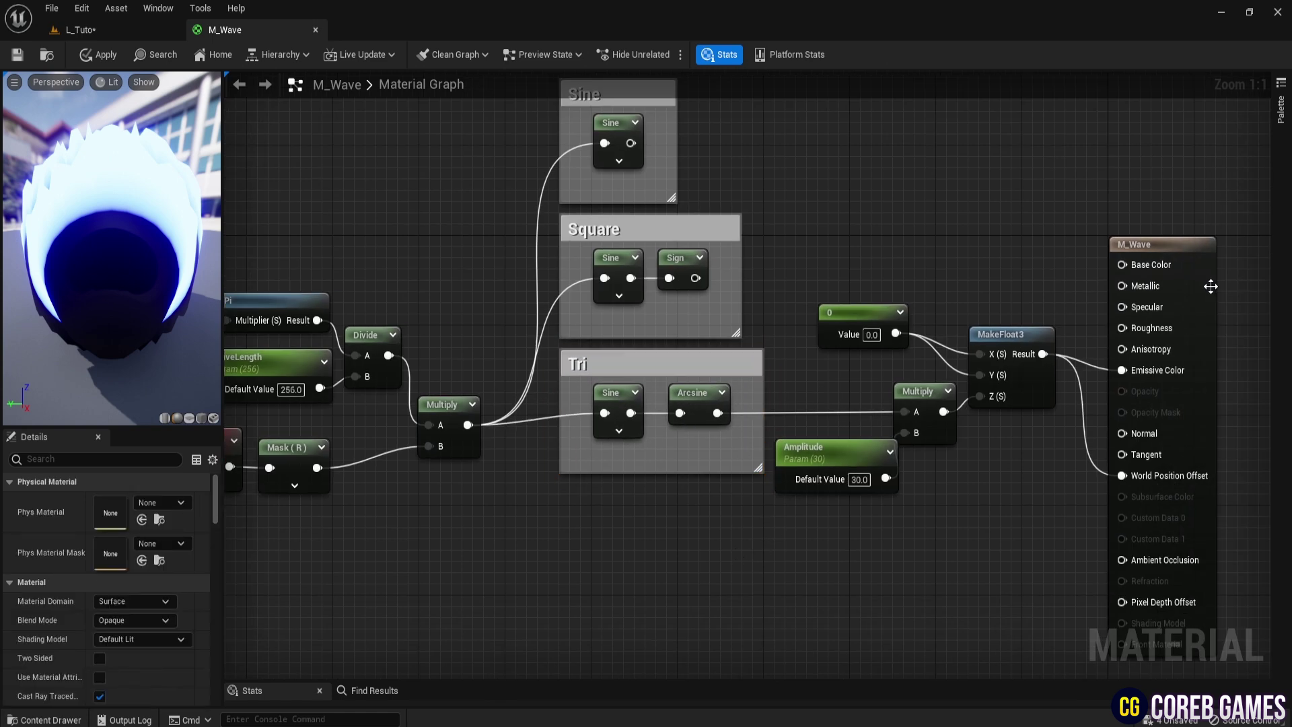
Move the wavelength nodes and the Sine, Square and Tri groups together farther from the Amplitude Multiply node.
right_drag(594, 600, 790, 567)
scroll(791, 568, down, 1)
drag(332, 112, 919, 444)
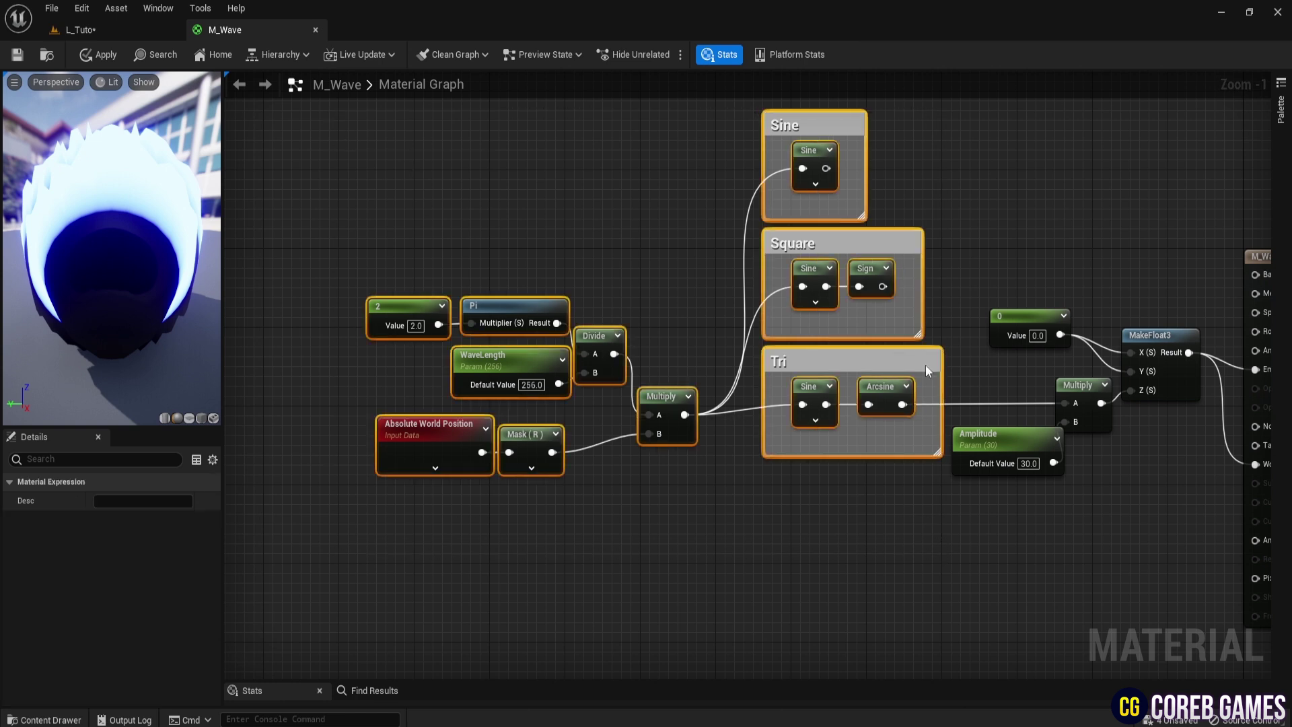
drag(927, 365, 794, 363)
click(712, 545)
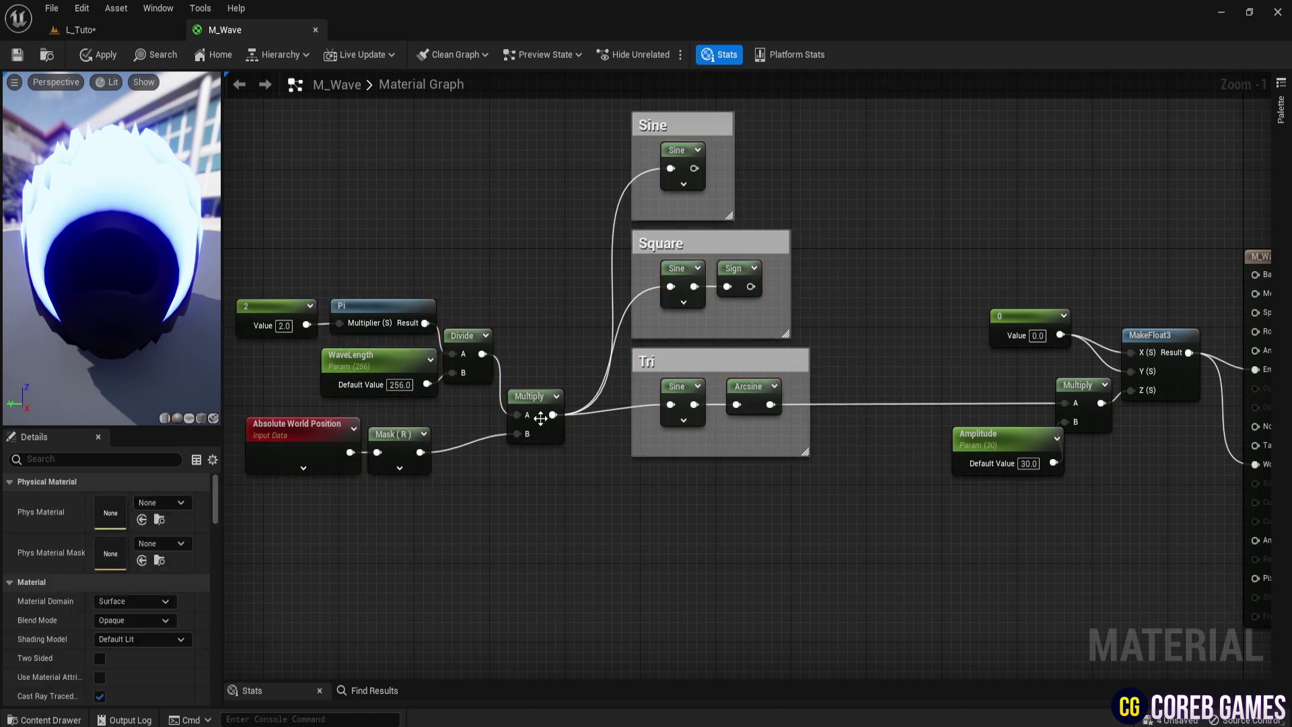
Route the wavelength Multiply through a new Frac node into the Amplitude Multiply's A input and apply the change to the level's rectangle mesh.
drag(548, 417, 1065, 409)
text(frac)
key(Return)
click(99, 54)
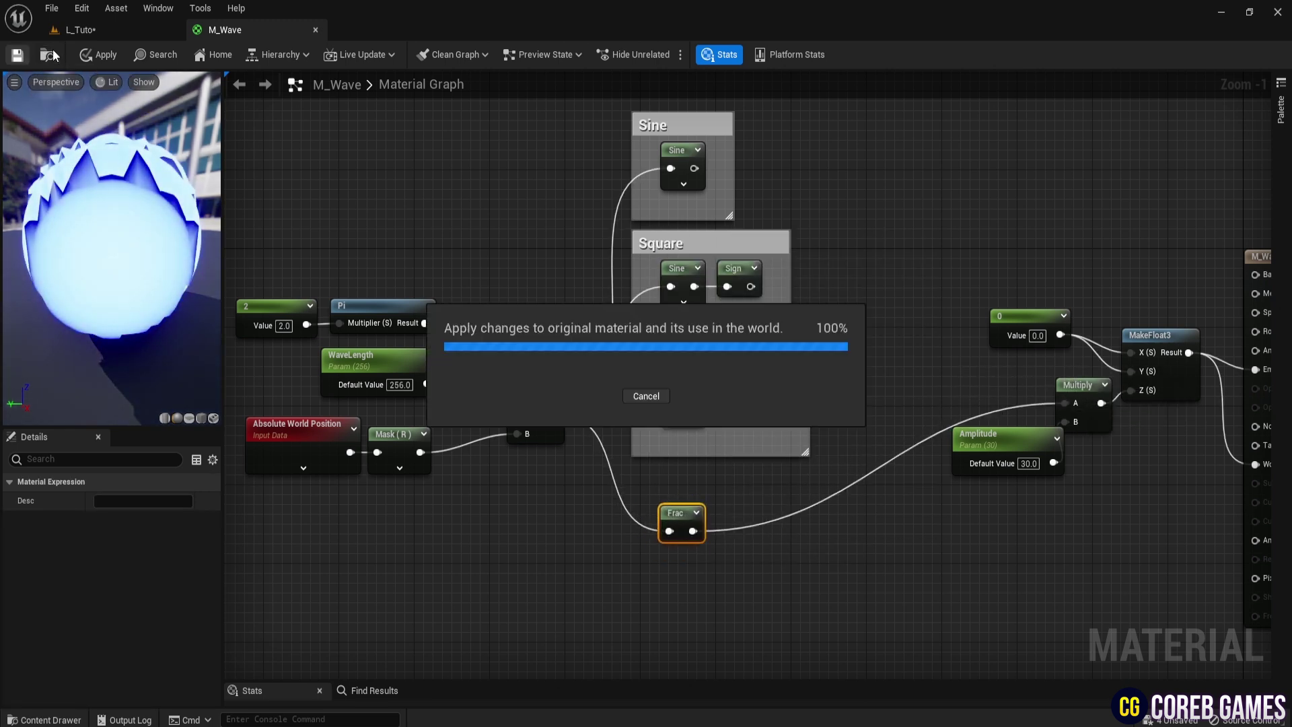
click(117, 34)
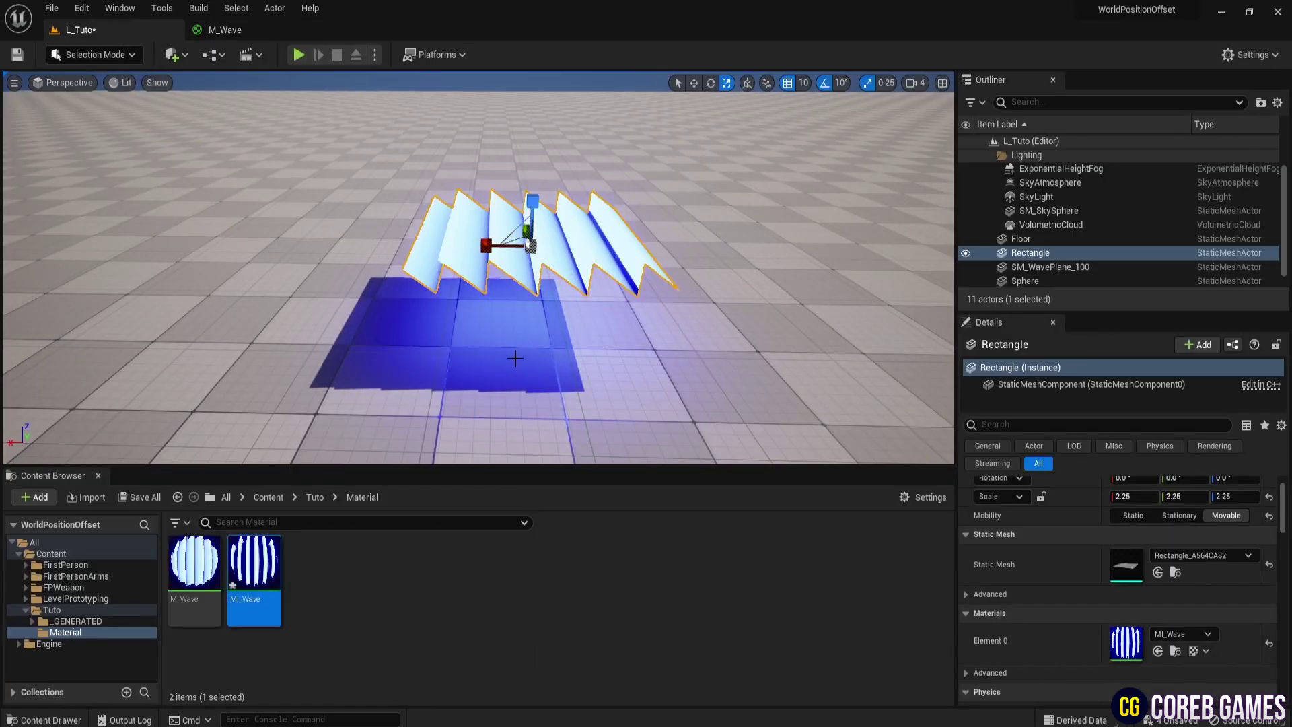
Wrap the Frac node of the M_Wave graph in a comment box titled Saw.
right_drag(516, 358, 523, 332)
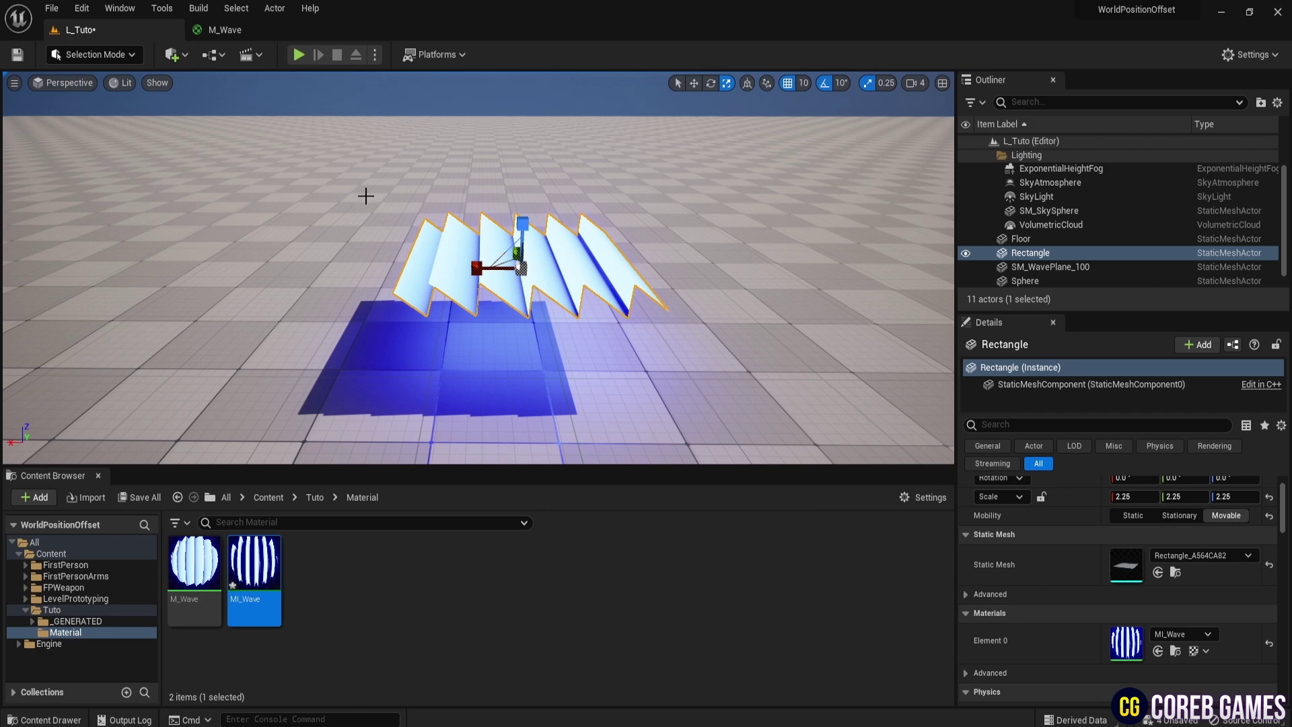
click(225, 30)
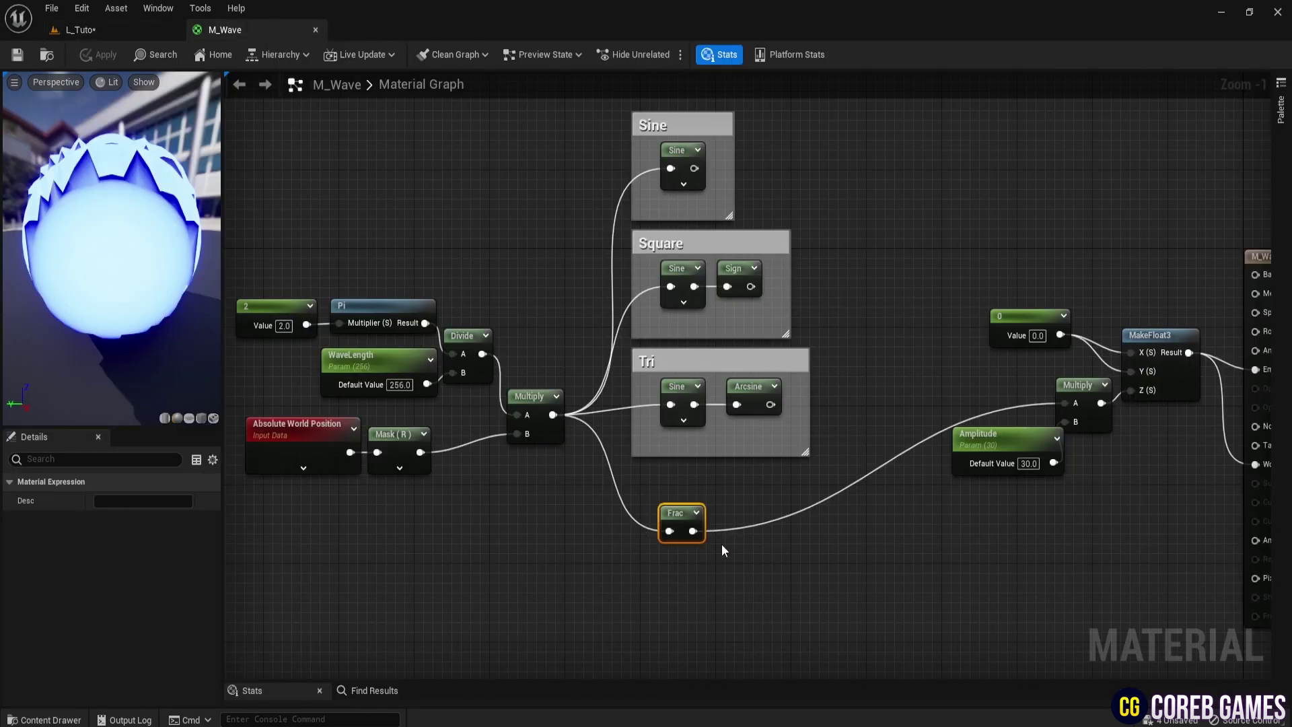
text(cSaw)
key(Return)
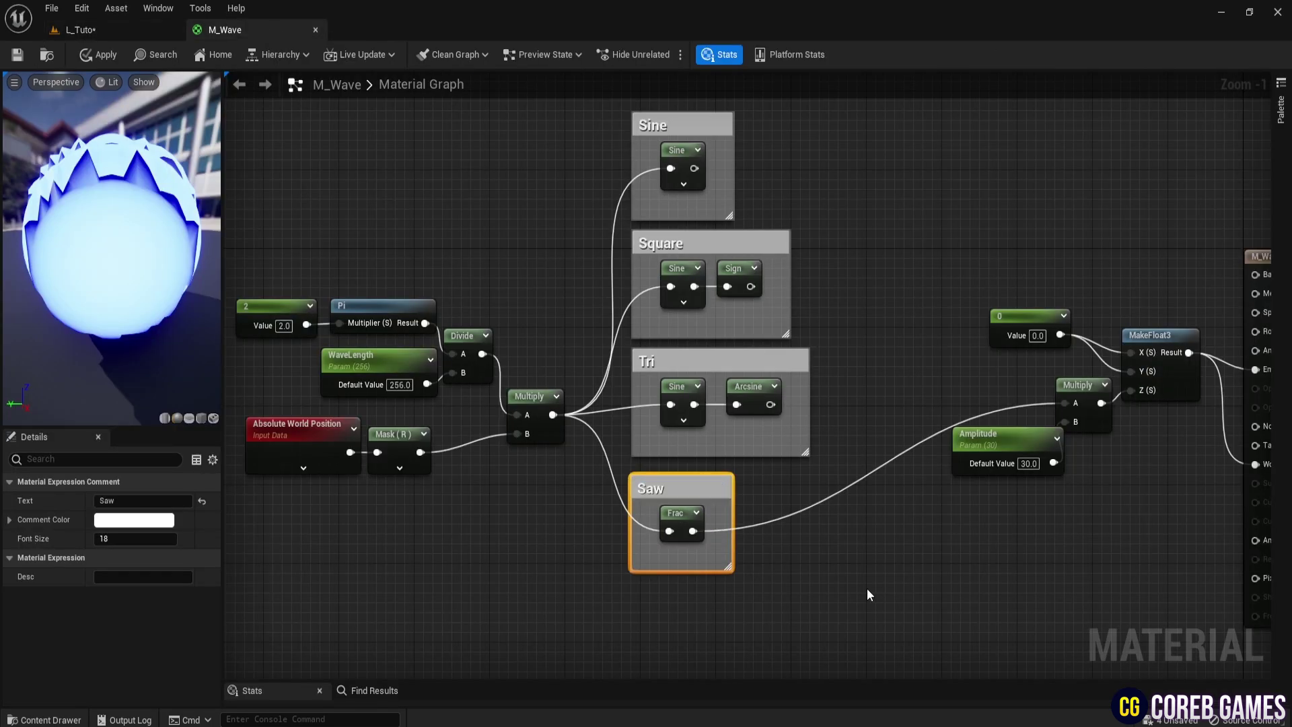
click(456, 571)
Inspect the sawtooth deformation of the rectangle mesh in the L_Tuto level from a lower angle.
right_drag(475, 251, 513, 263)
click(84, 31)
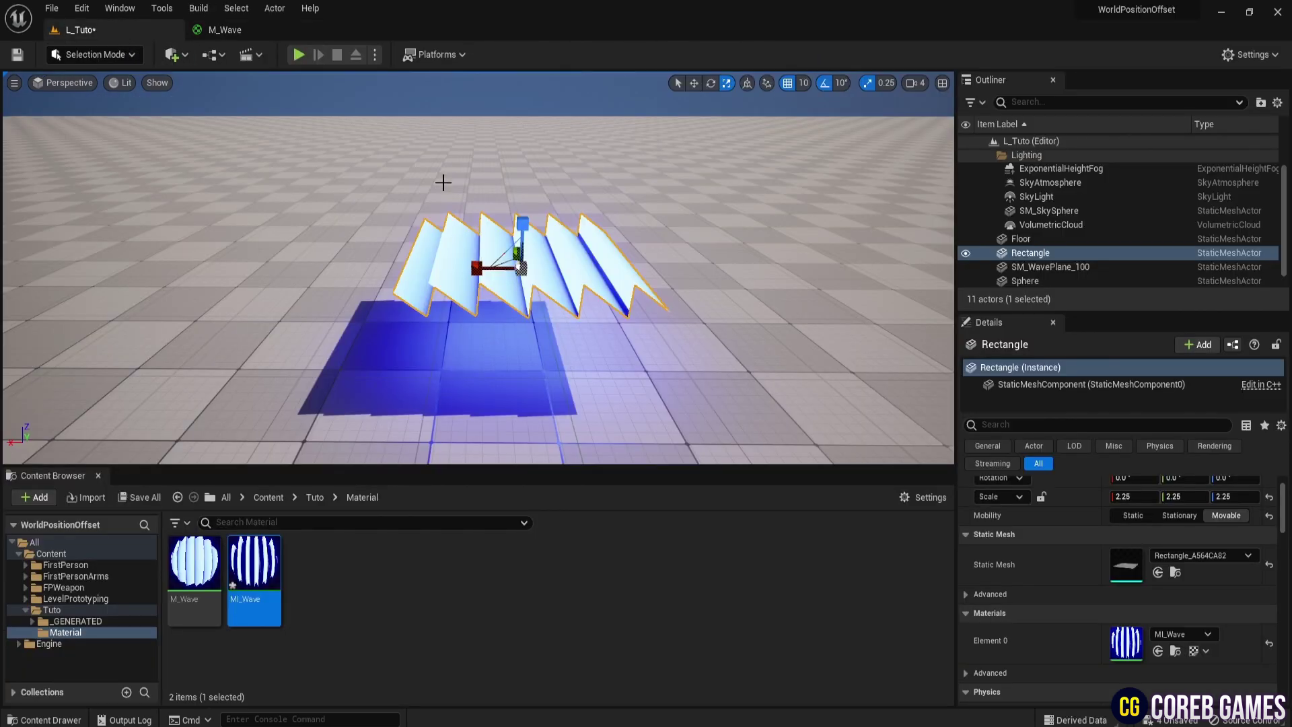
mouse_move(598, 303)
right_down()
mouse_move(598, 343)
mouse_move(727, 303)
right_up()
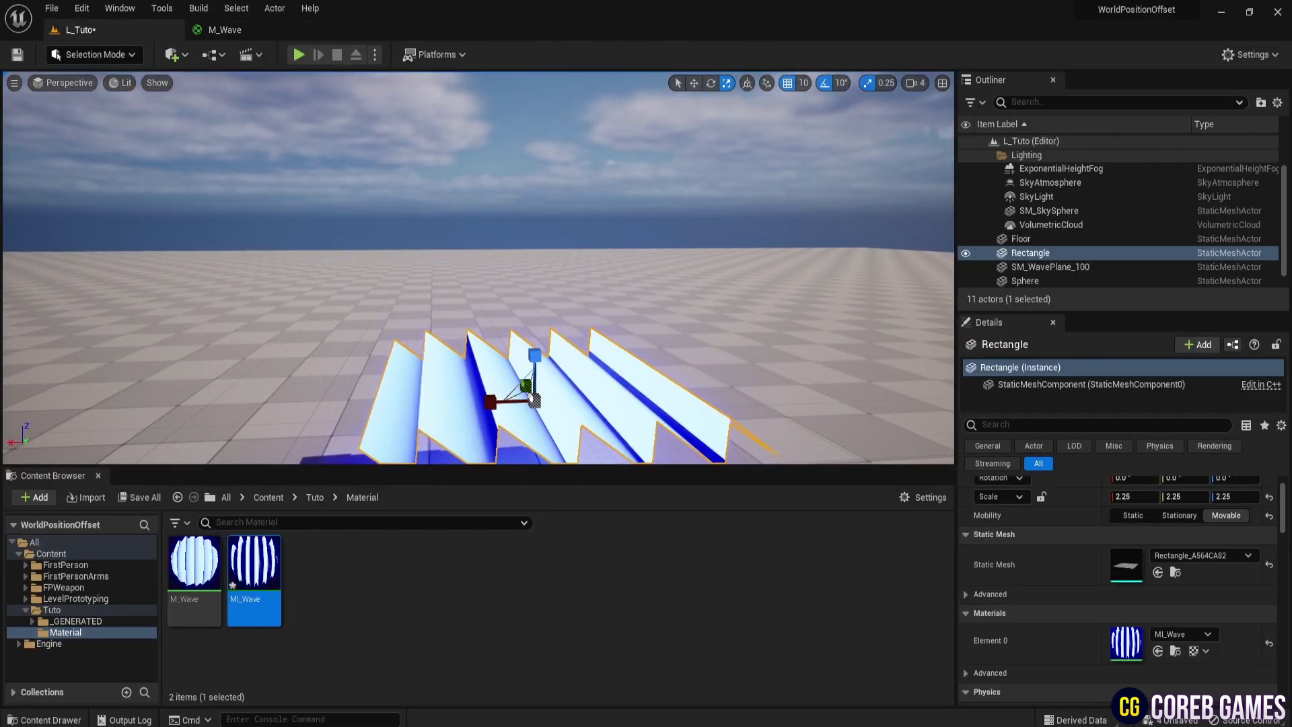
Move the wavelength and Absolute World Position nodes, including their Multiply, farther from the four wave groups in the M_Wave graph.
click(225, 29)
right_drag(590, 321, 719, 328)
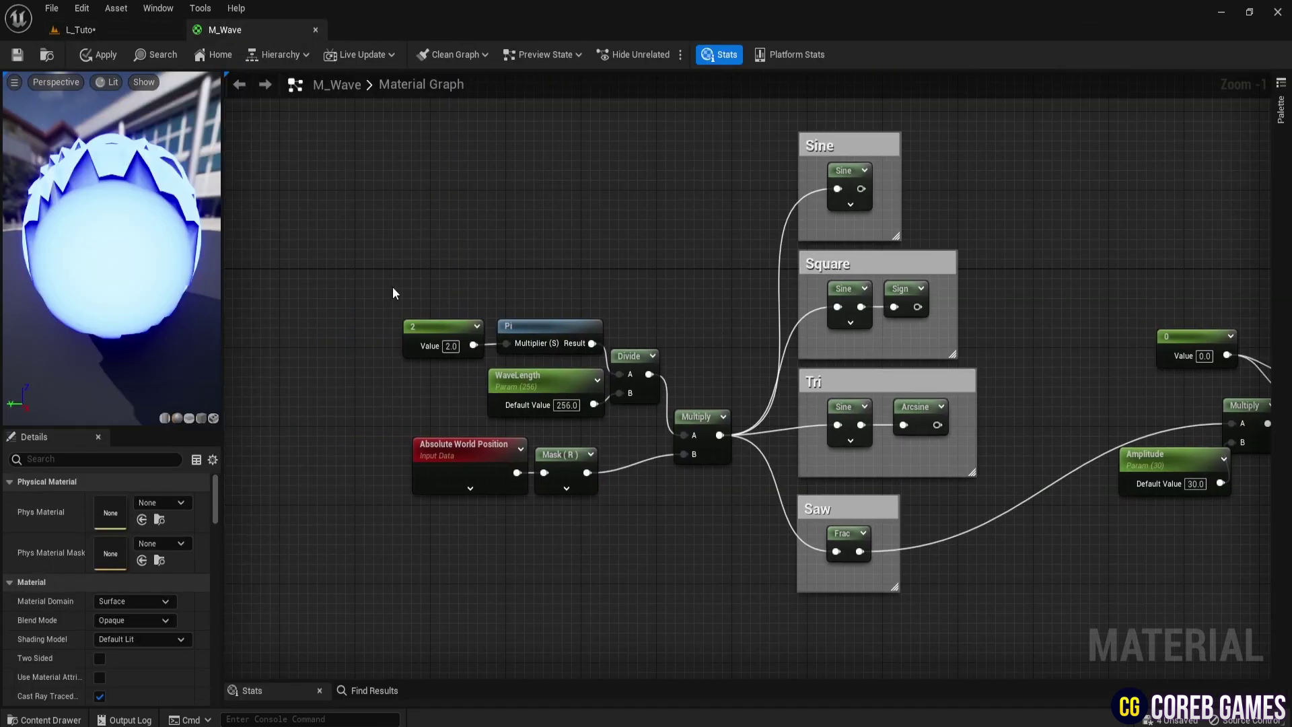
drag(394, 293, 708, 556)
drag(712, 439, 556, 418)
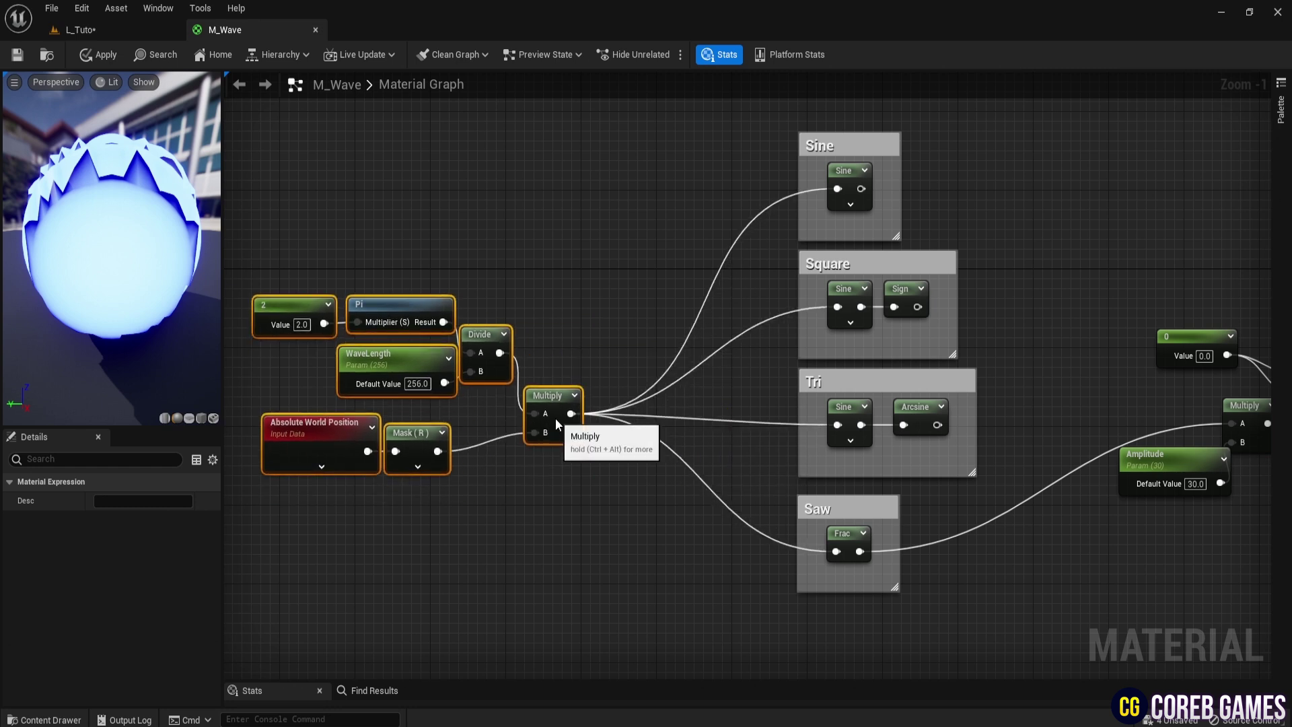
click(585, 497)
Add a Time node below Absolute World Position and connect it to the A input of a new Multiply node.
right_drag(585, 496, 677, 495)
click(455, 357)
right_drag(701, 543, 657, 431)
click(601, 416)
right_click(395, 374)
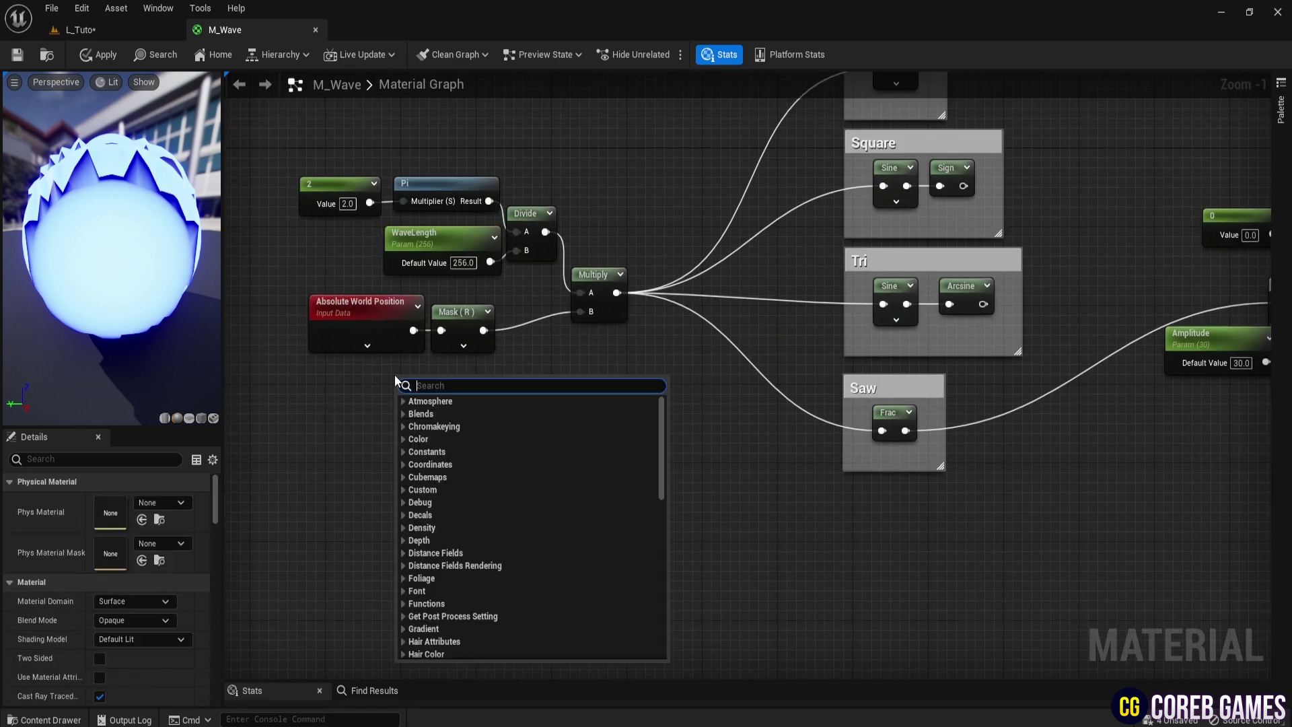
text(time)
key(Return)
drag(447, 410, 522, 395)
text(*)
key(Return)
Promote the Time Multiply's B input to a parameter named Speed, place it below Time and set its default value to 0.1.
right_click(520, 430)
right_click(501, 430)
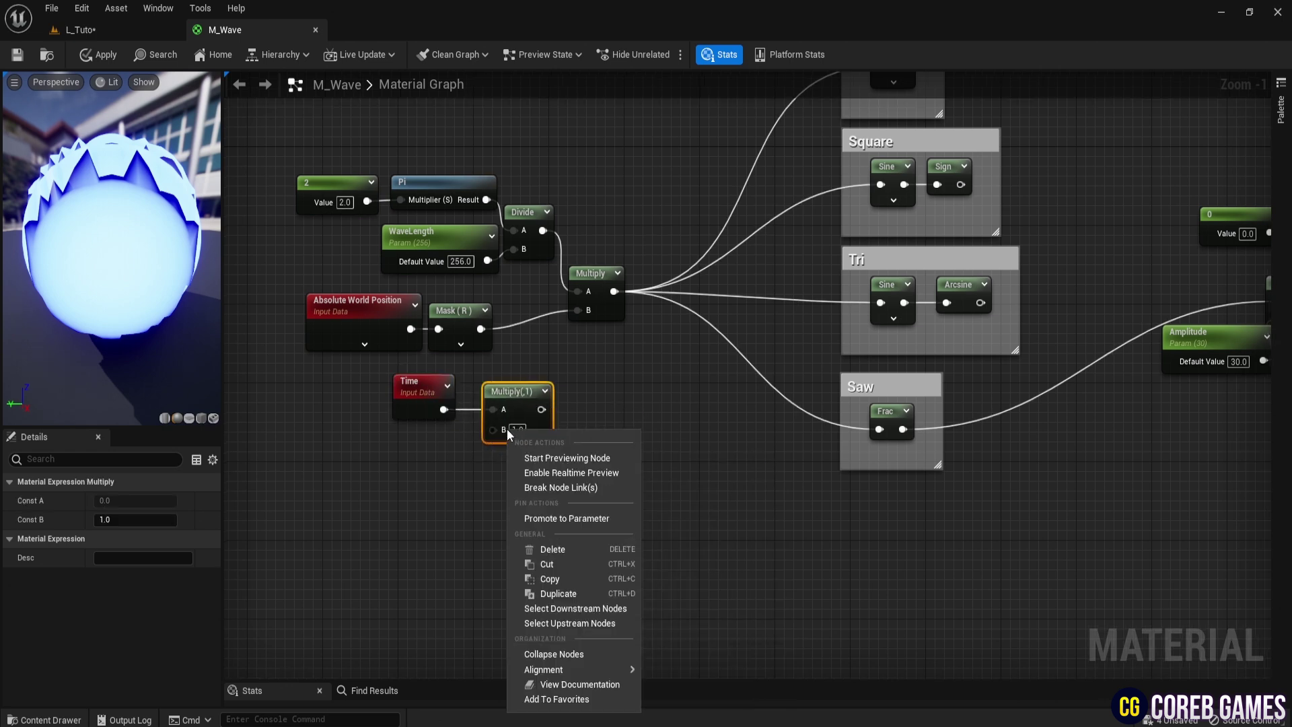
click(531, 523)
text(Spee)
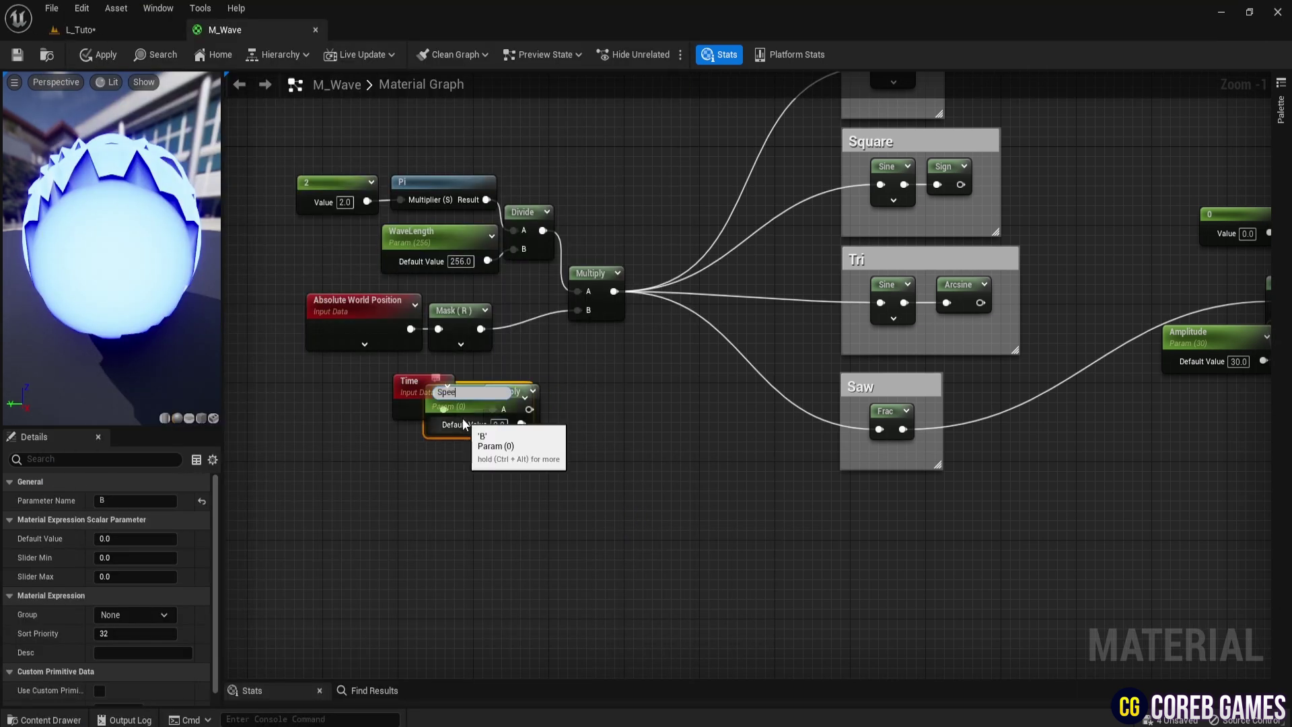
text(d)
key(Return)
drag(463, 424, 413, 471)
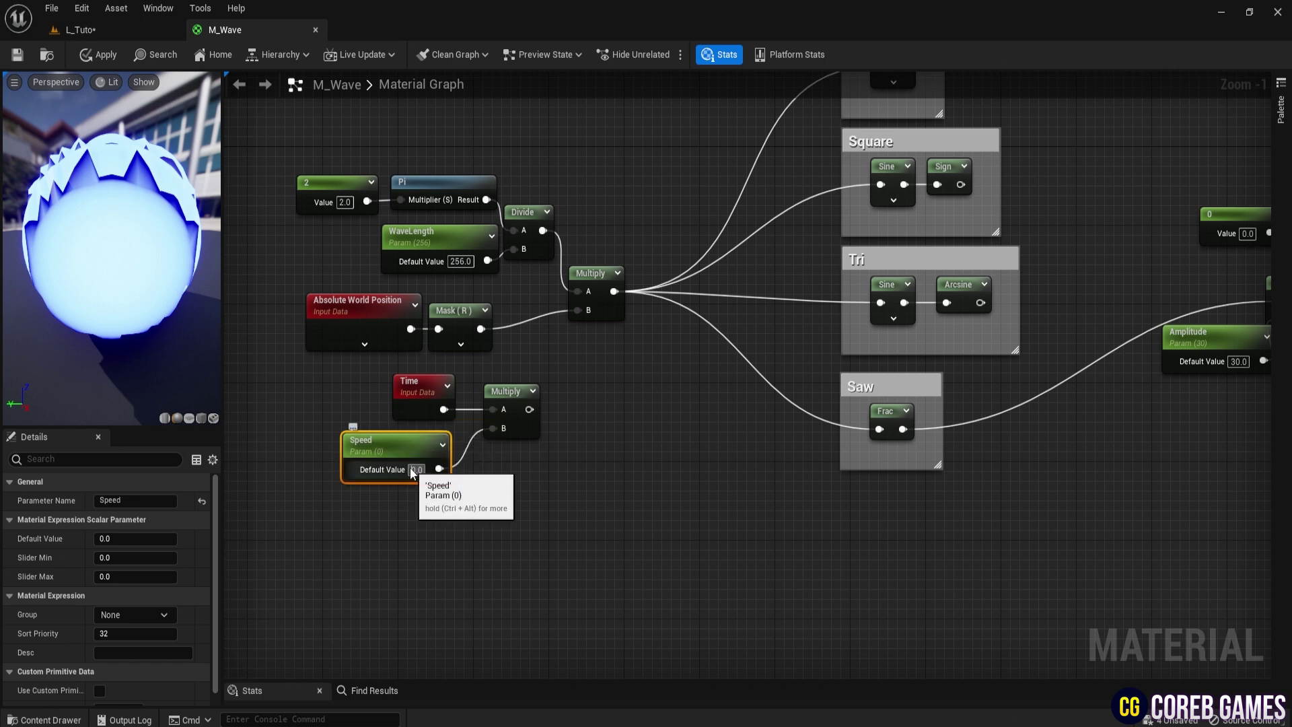
click(599, 442)
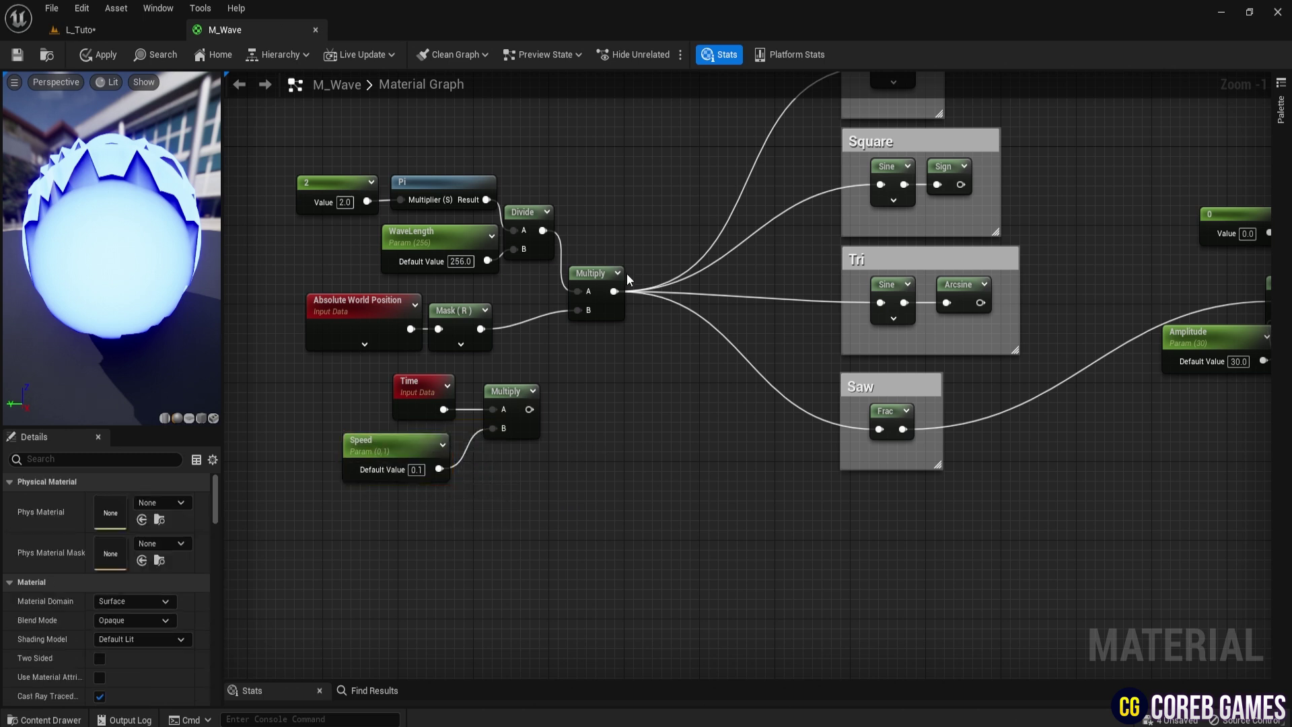
Place an Add node between the Time Multiply and the wave groups, just below the wavelength Multiply.
right_click(601, 343)
text(add)
key(Return)
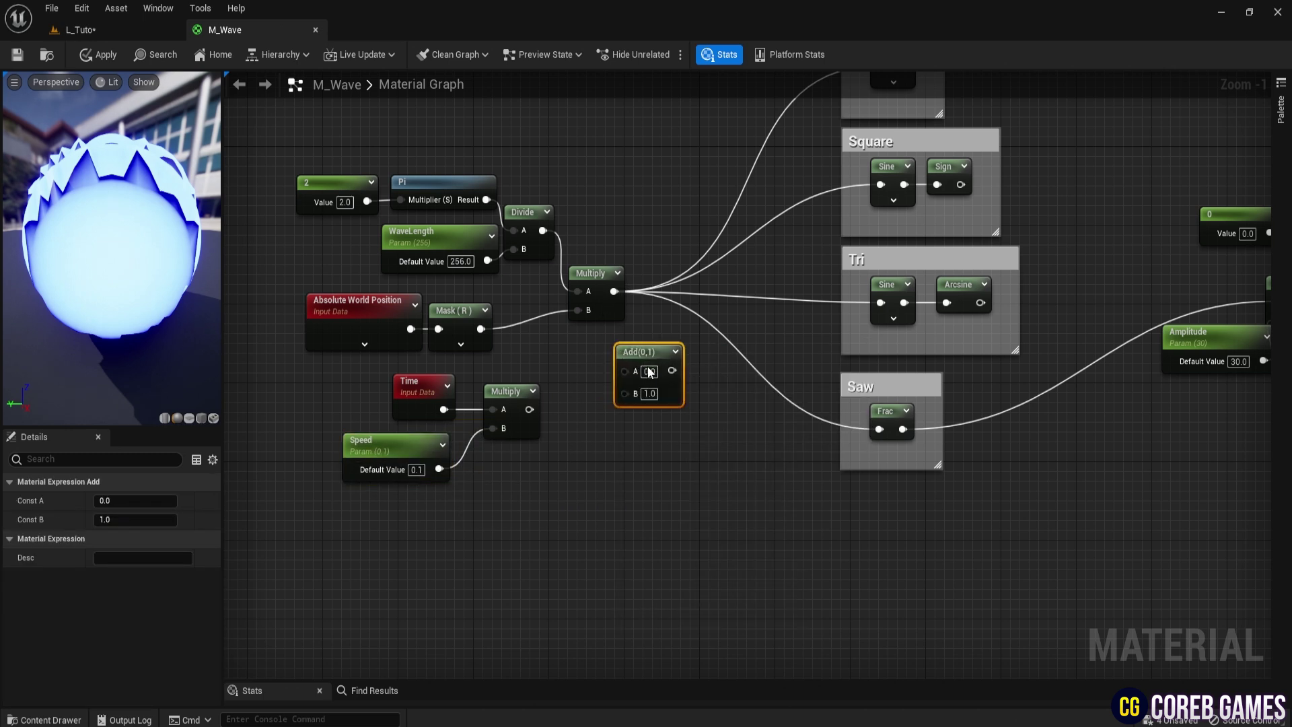